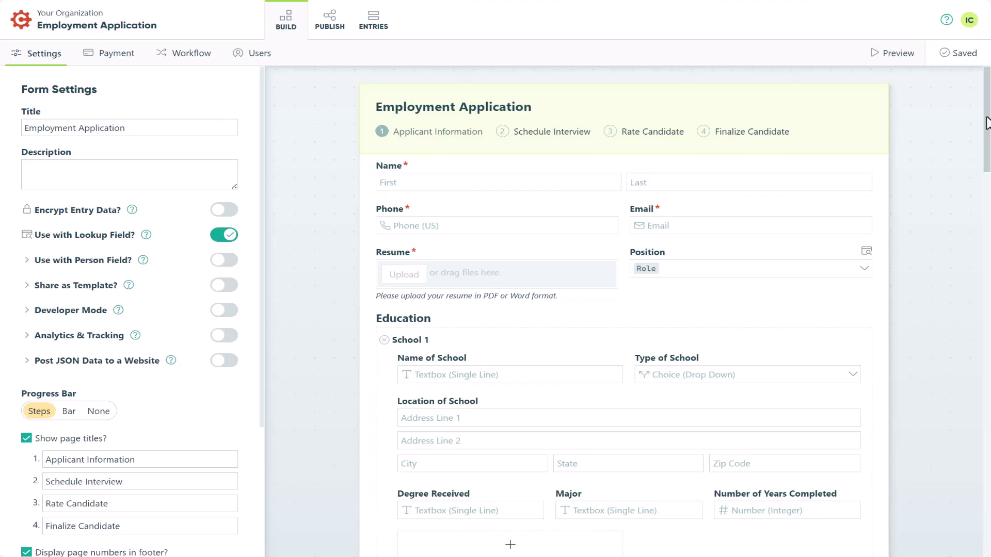
Scroll through all four pages of the Employment Application form, then back to the top.
scroll(987, 123, "down", 7)
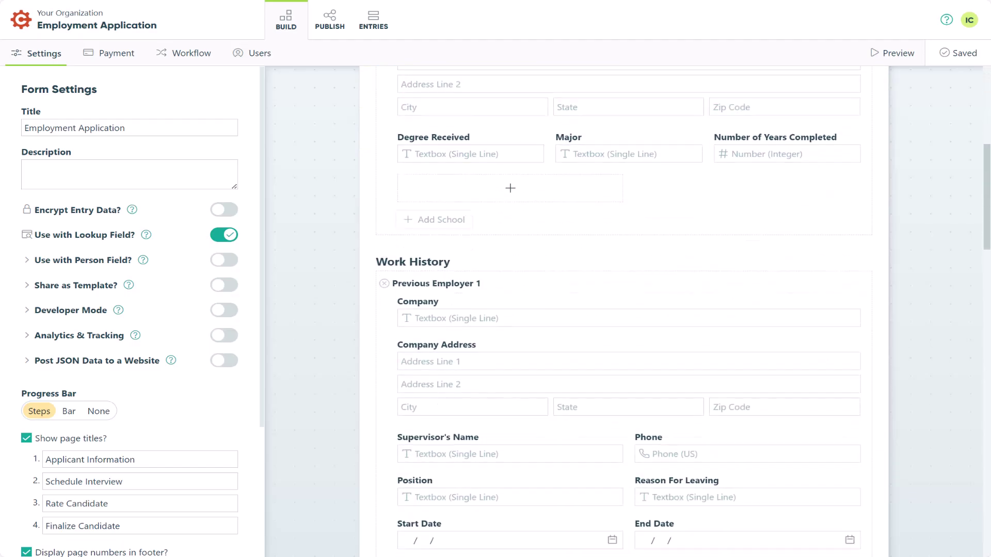
left_click_drag(985, 207, 981, 408)
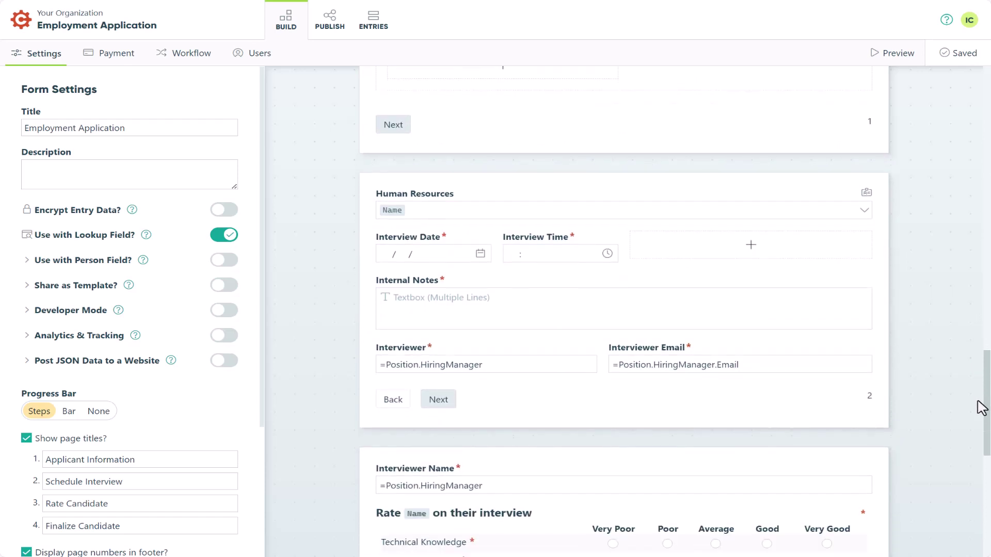
left_click_drag(980, 407, 987, 518)
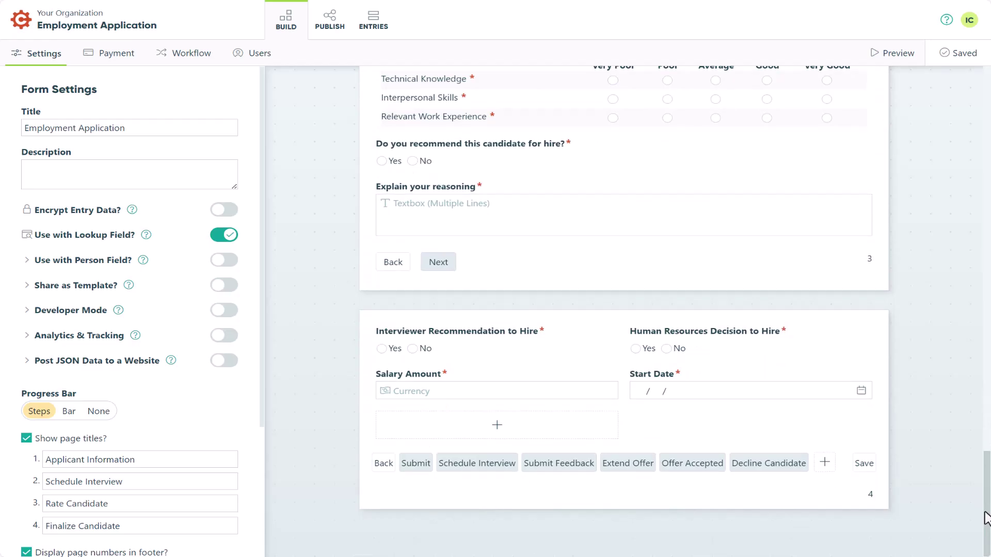
left_click_drag(987, 517, 966, 130)
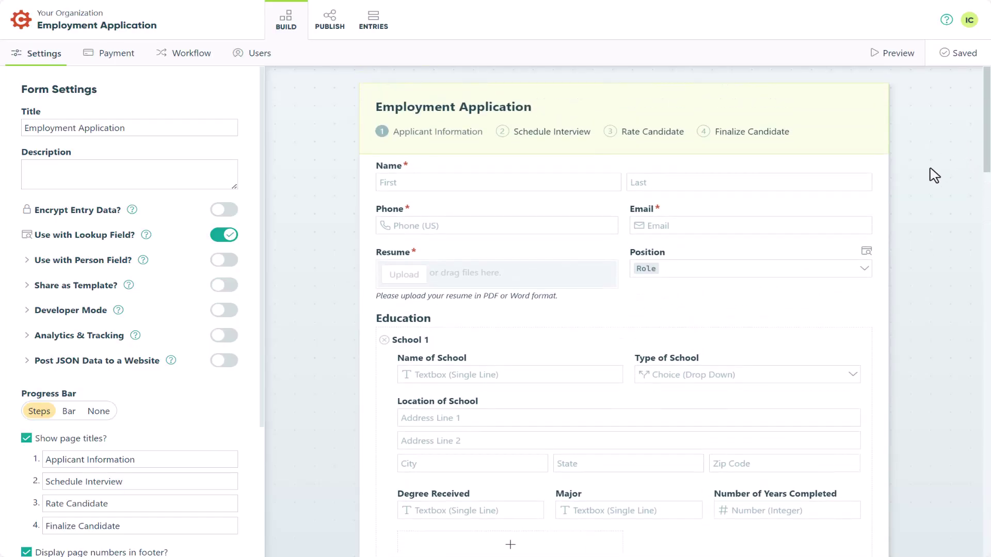
Inspect the Position lookup, the Human Resources person field, and the Interviewer default =Position.HiringManager.
left_click(804, 271)
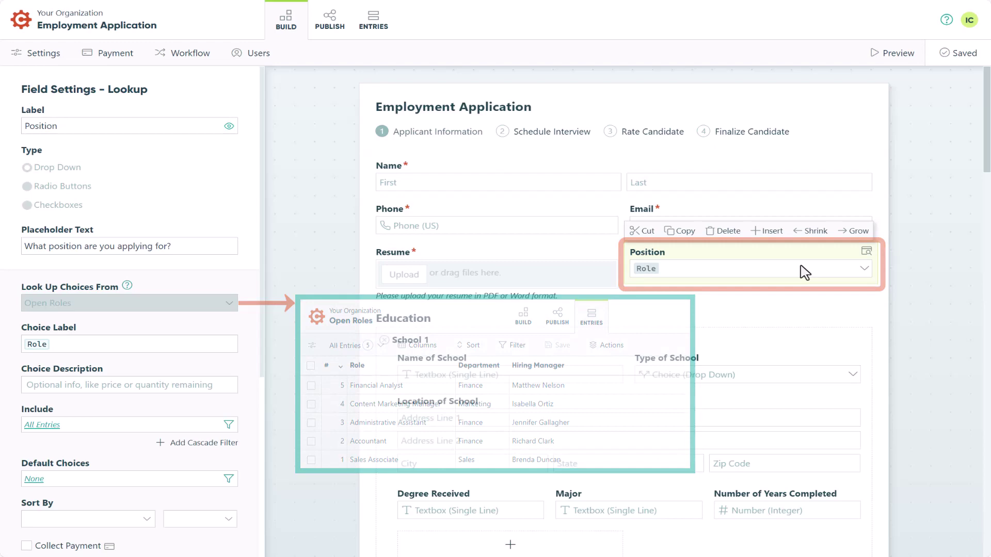
left_click_drag(985, 164, 967, 454)
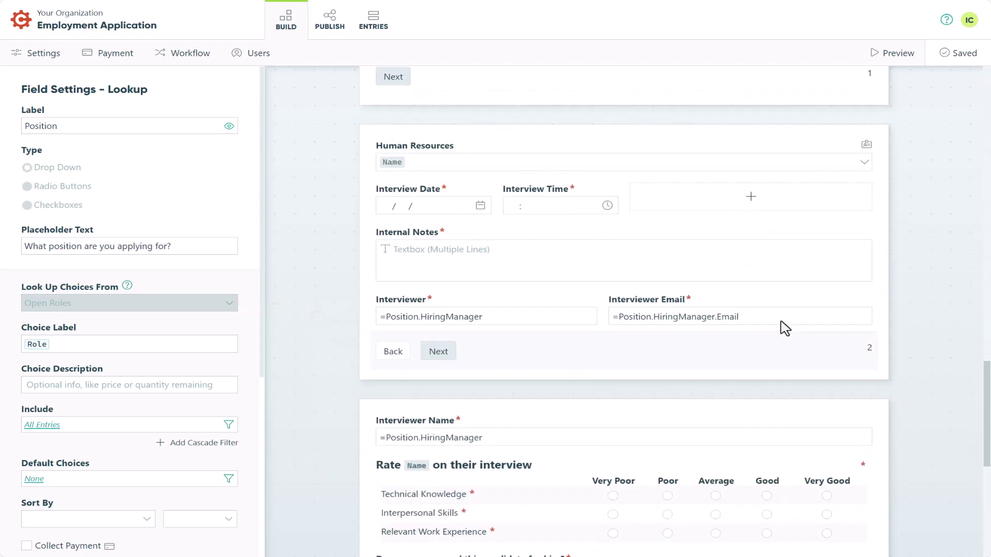
left_click(605, 169)
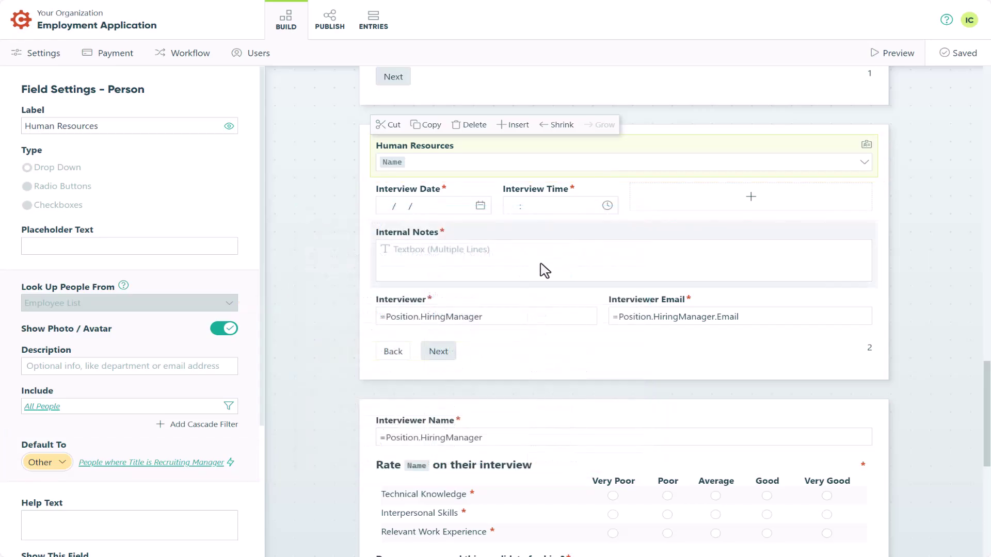
left_click(514, 321)
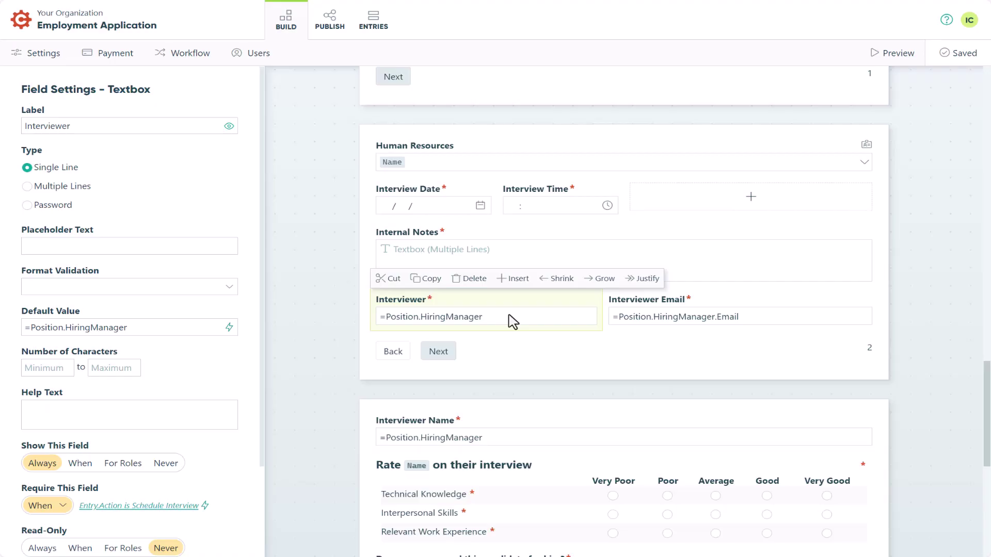
Open the form's Workflow settings and scroll down to its statuses and roles.
left_click(195, 56)
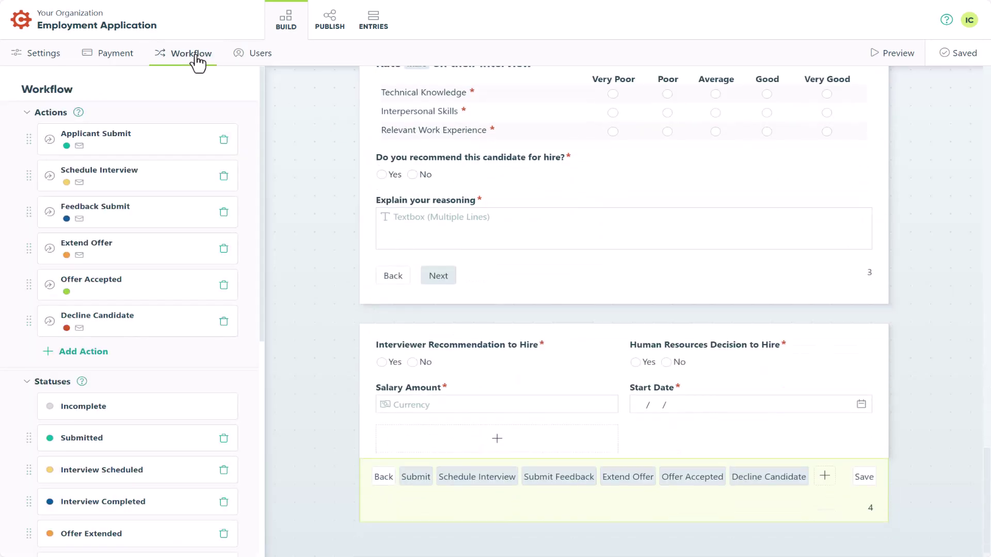
scroll(261, 188, "down", 1)
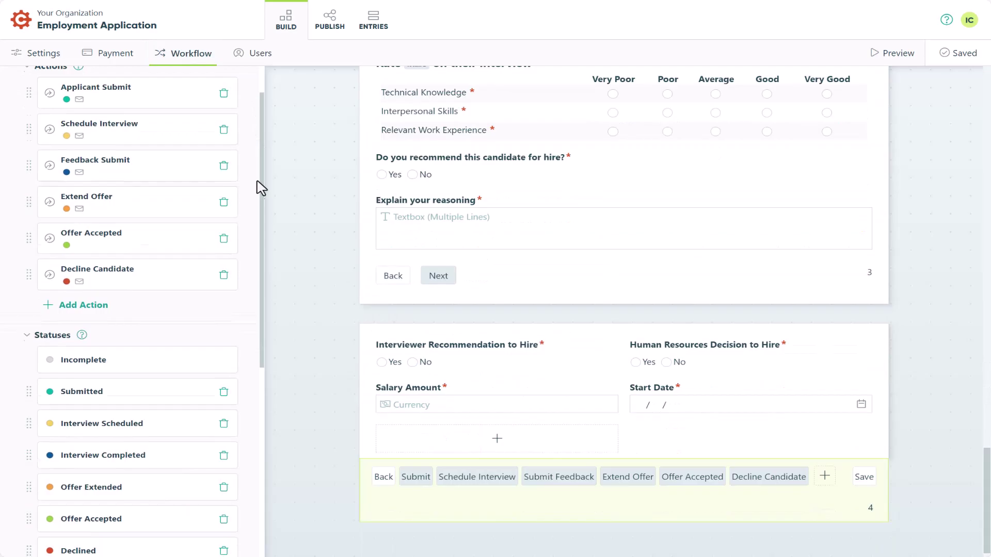
left_click_drag(261, 188, 250, 349)
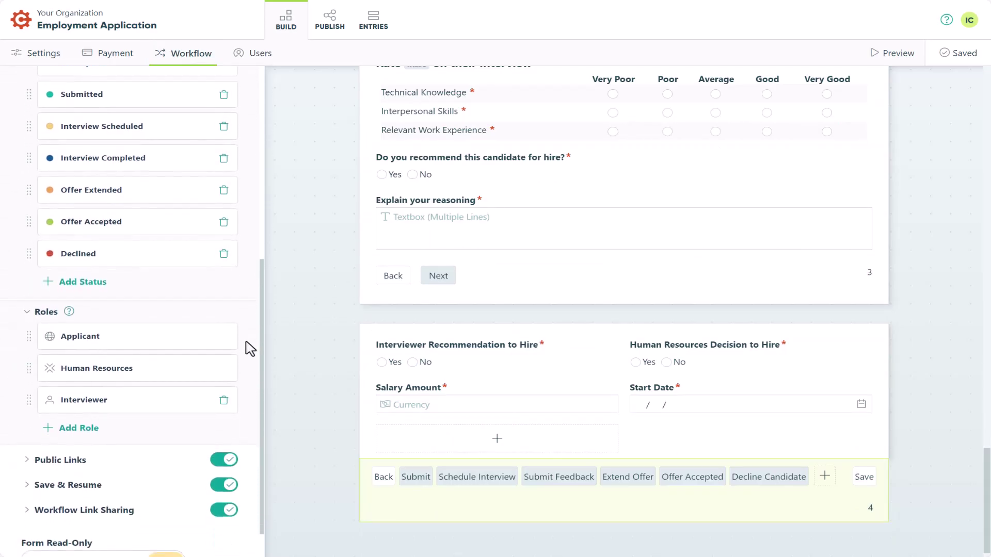
Review the Applicant, Human Resources and Interviewer role settings, including Human Resources' sharing fields.
left_click(155, 342)
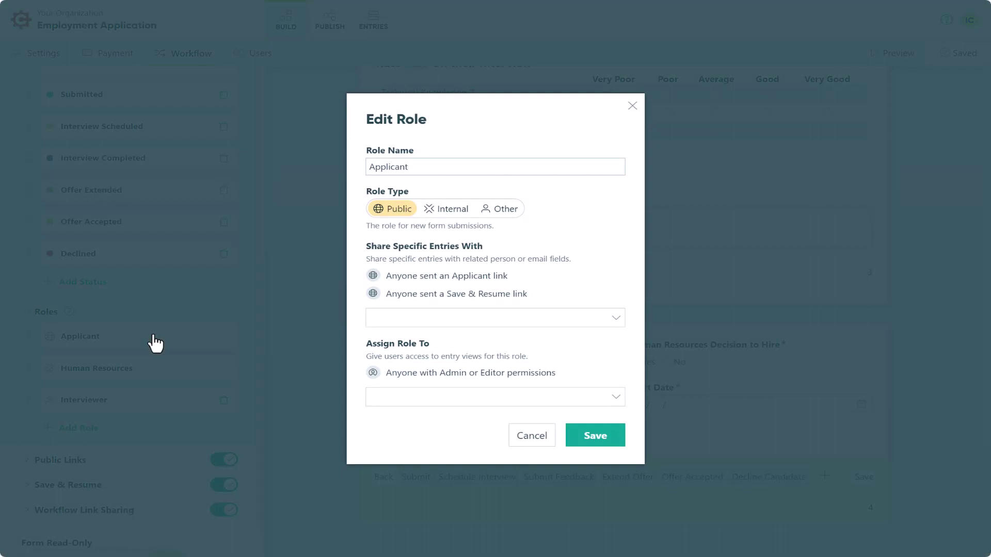
key("Escape")
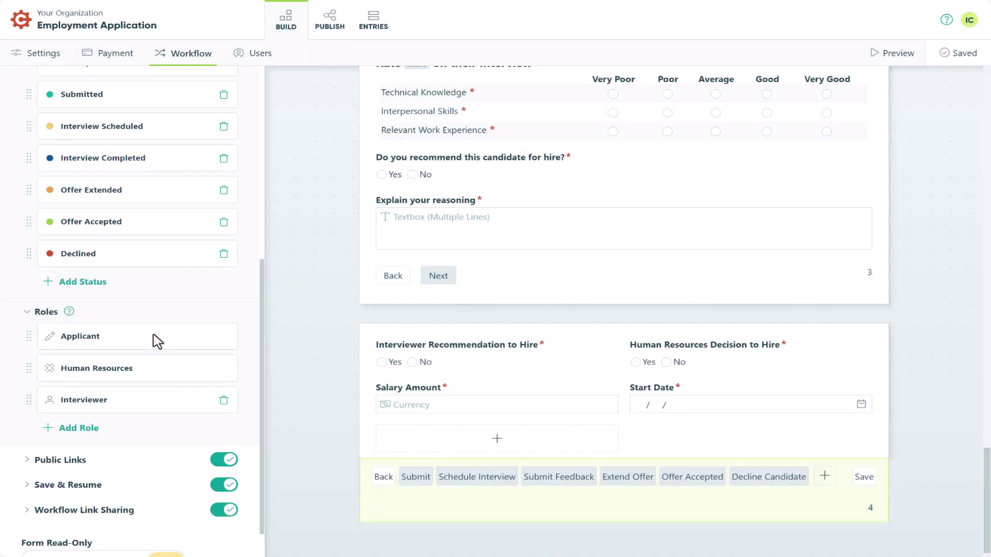
left_click(151, 368)
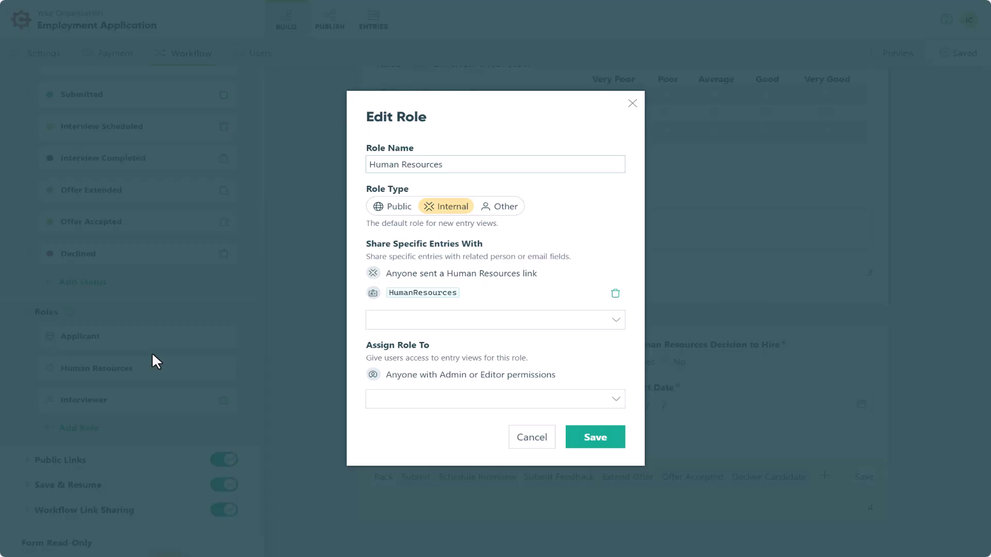
left_click(615, 320)
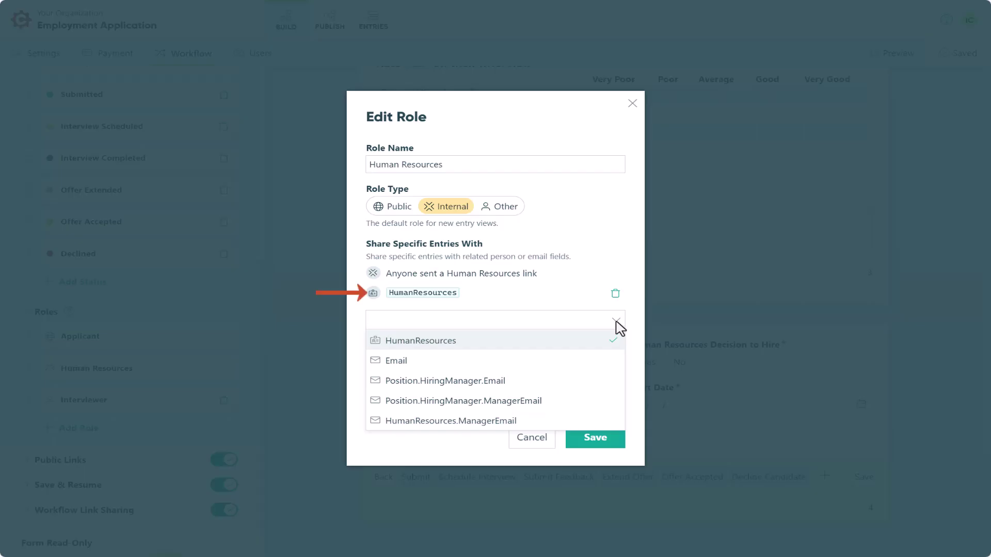
left_click(660, 361)
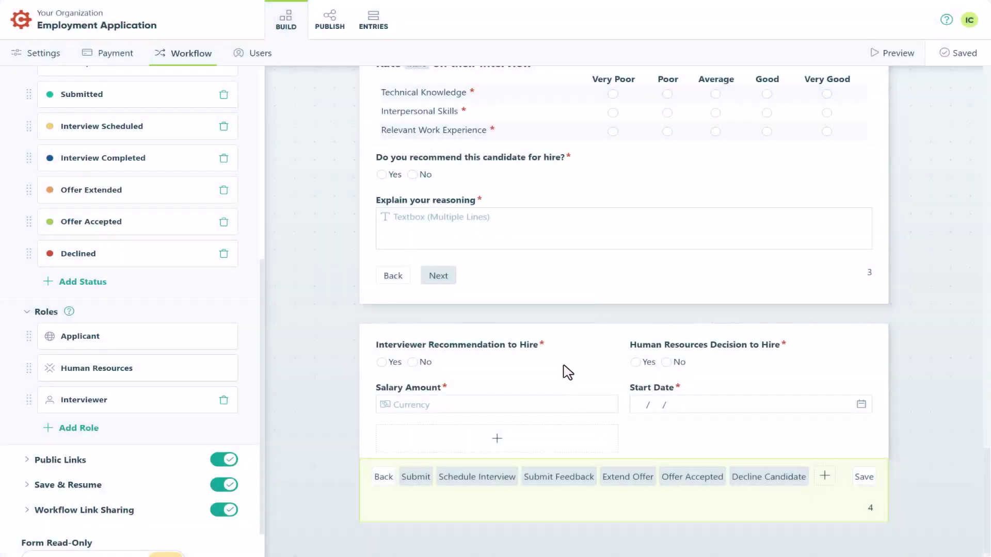
left_click(109, 403)
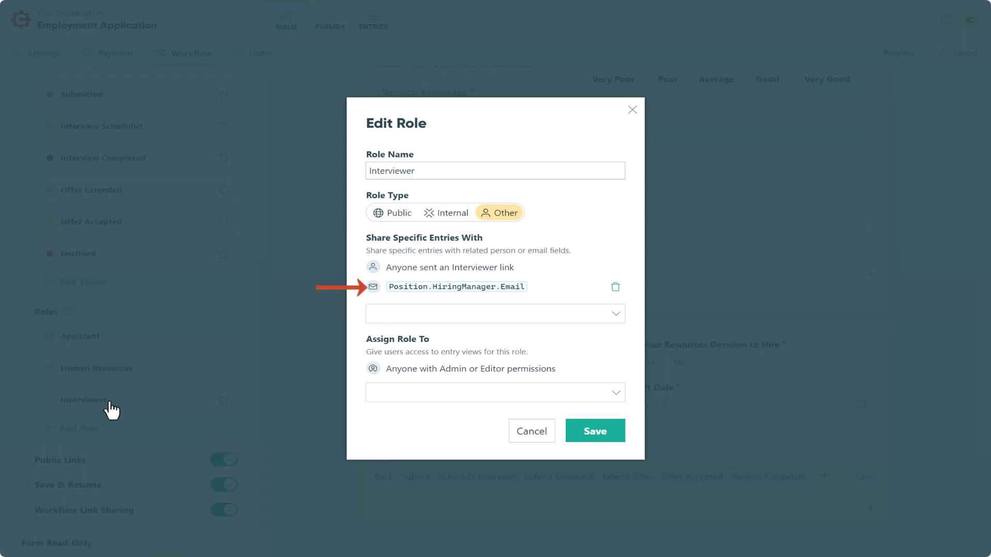
key("Escape")
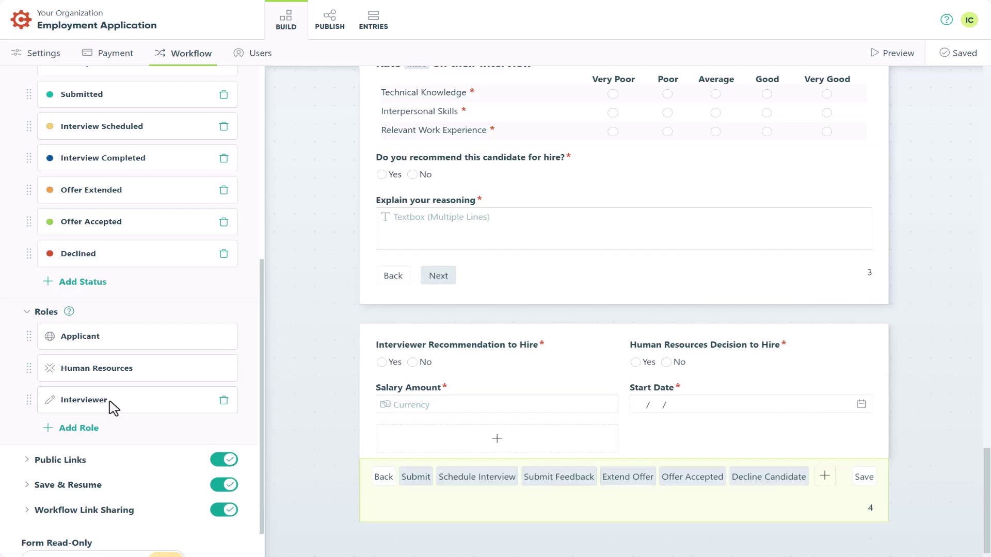
Go to the Employment Application's entries and open the list of entry views.
left_click(375, 32)
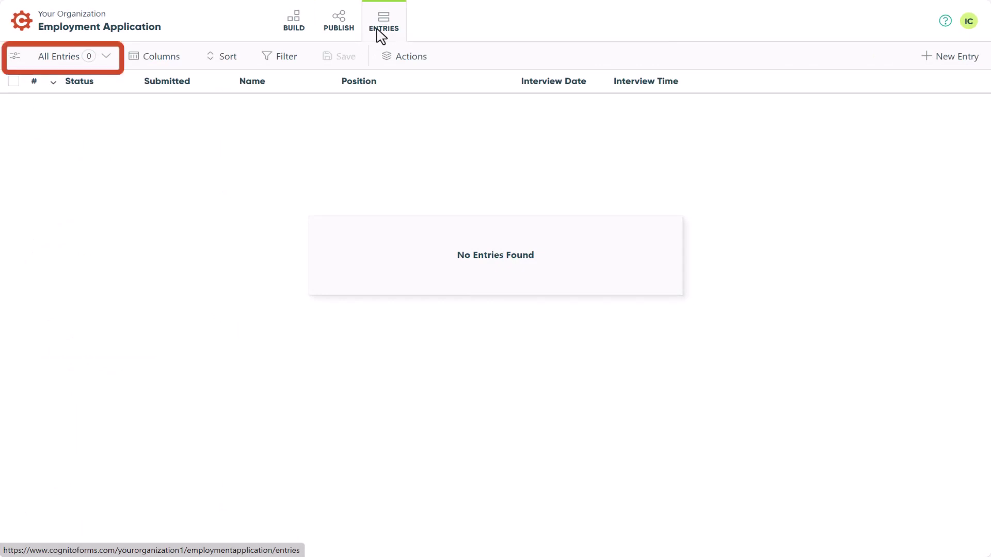
left_click(106, 57)
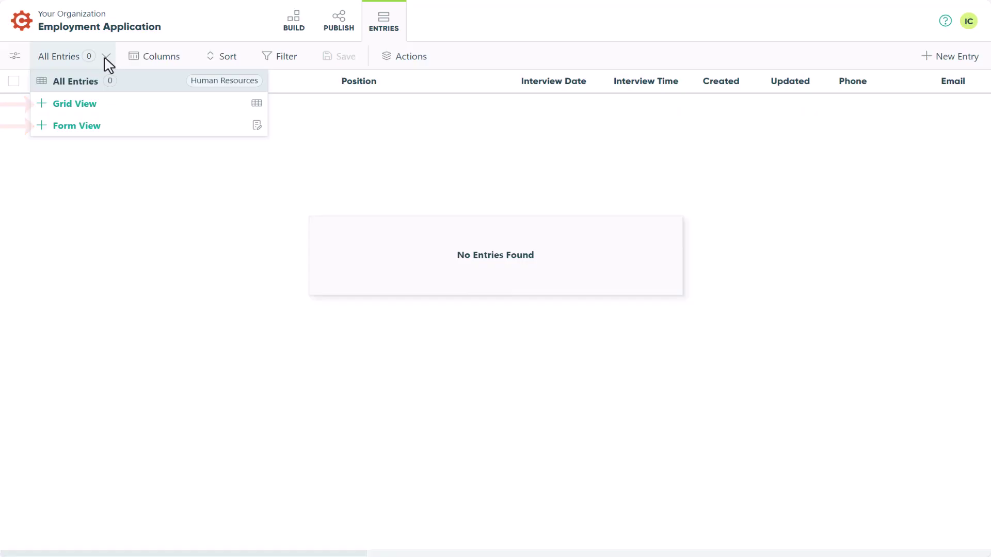
Create and save the 'New Applications' view: new entries off, Shared With Me and Assign As Tasks on.
left_click(109, 110)
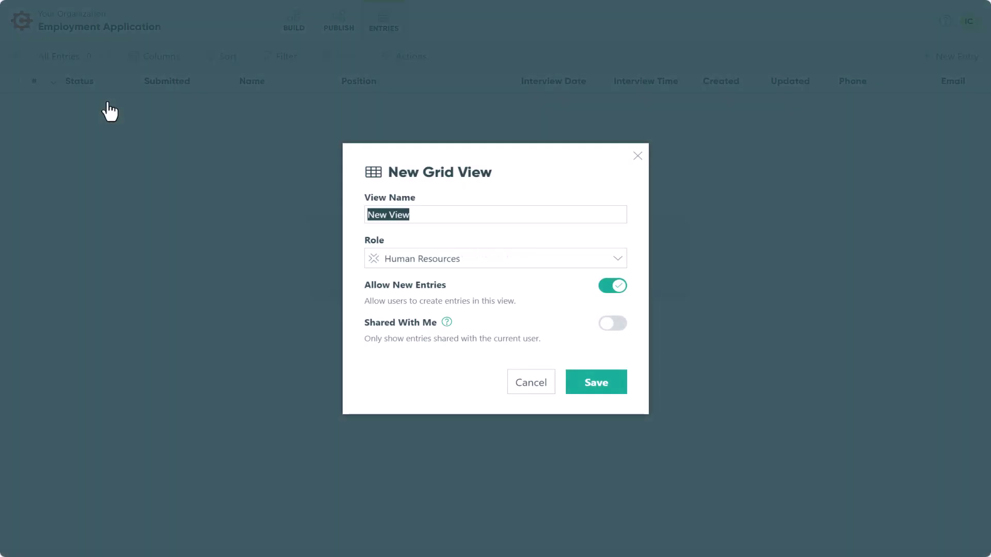
type("New Applications")
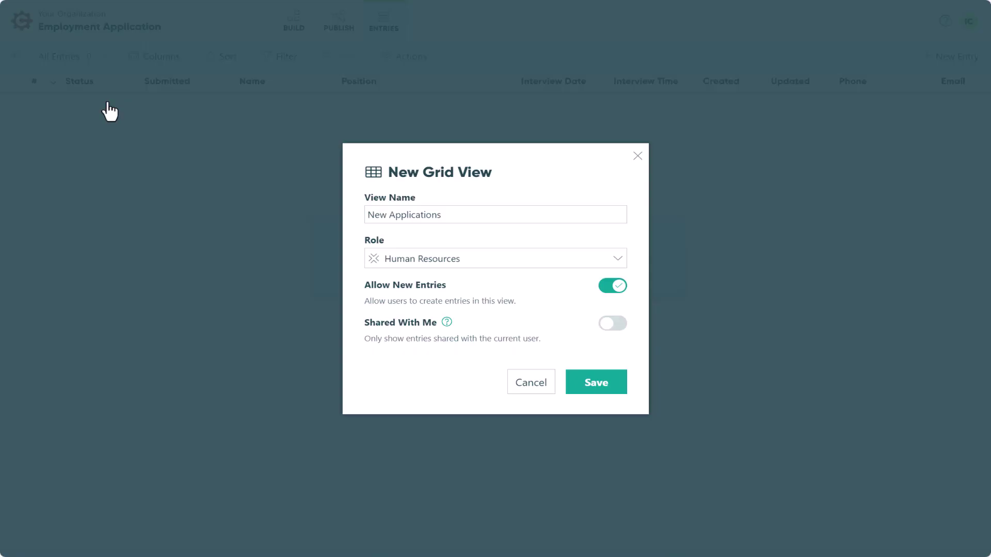
left_click(620, 289)
left_click(620, 325)
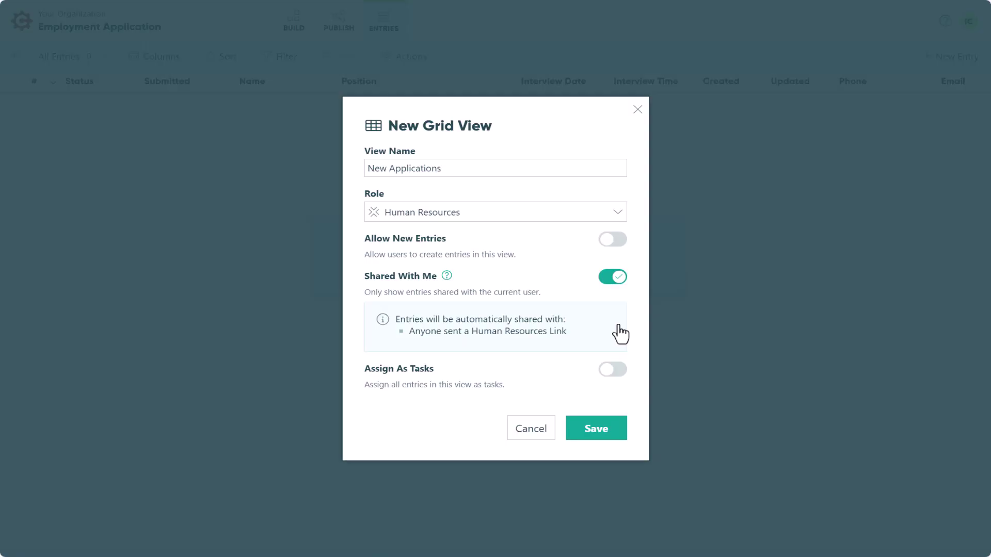
left_click(617, 369)
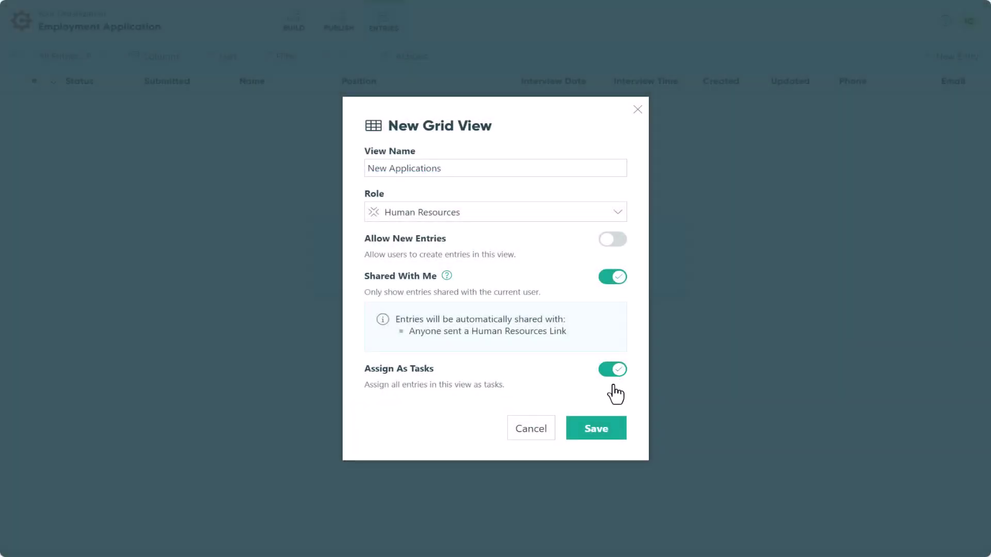
left_click(597, 435)
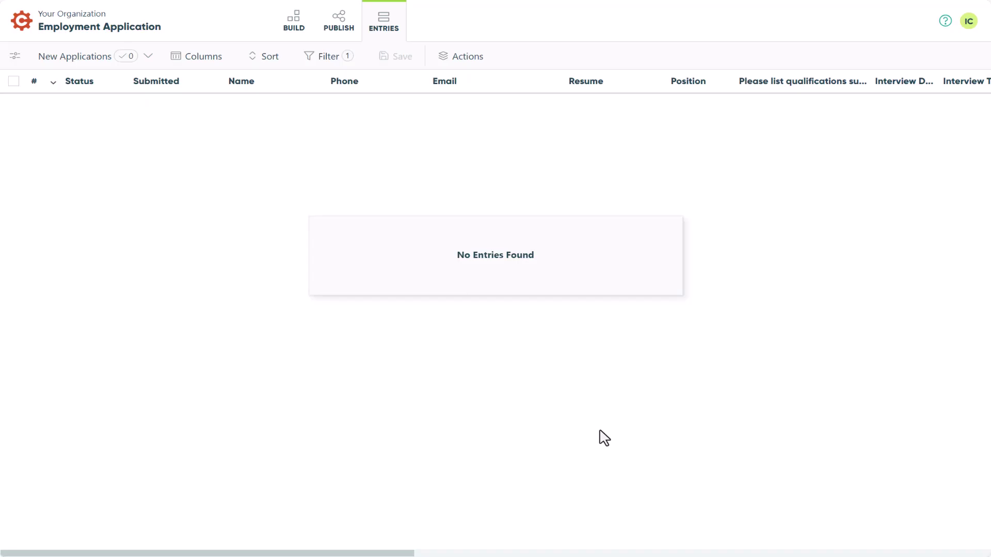
Filter New Applications to Submitted entry status only and save the view.
left_click(323, 66)
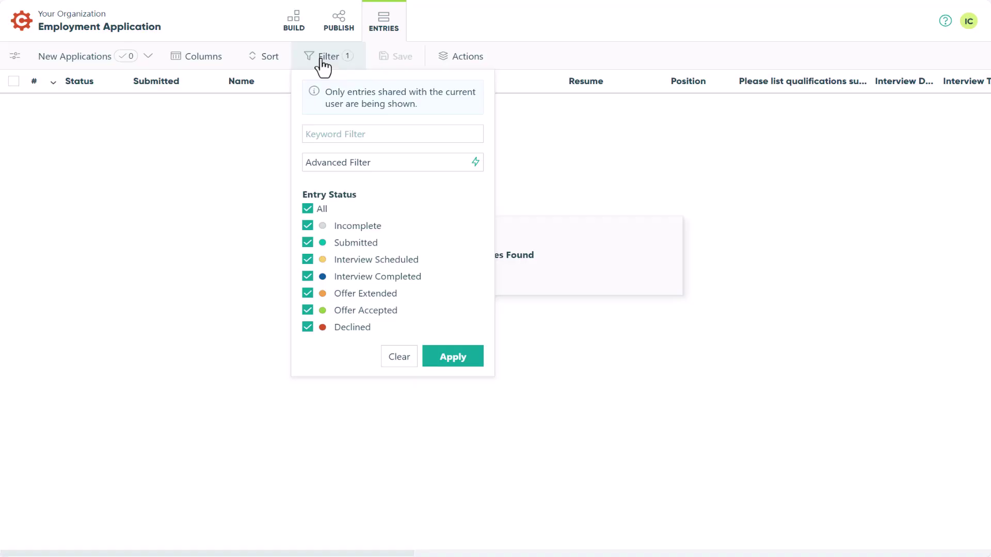
left_click(307, 209)
left_click(308, 243)
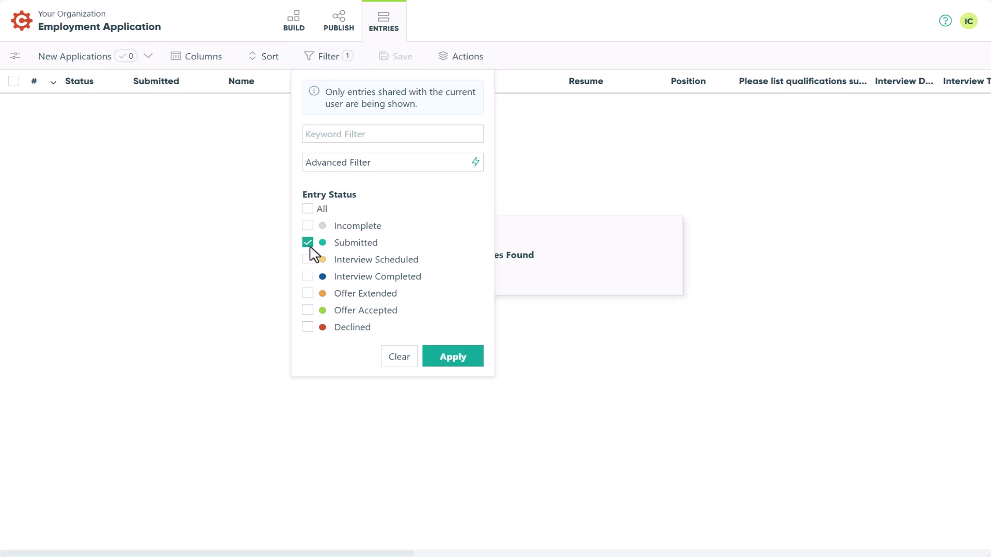
left_click(449, 361)
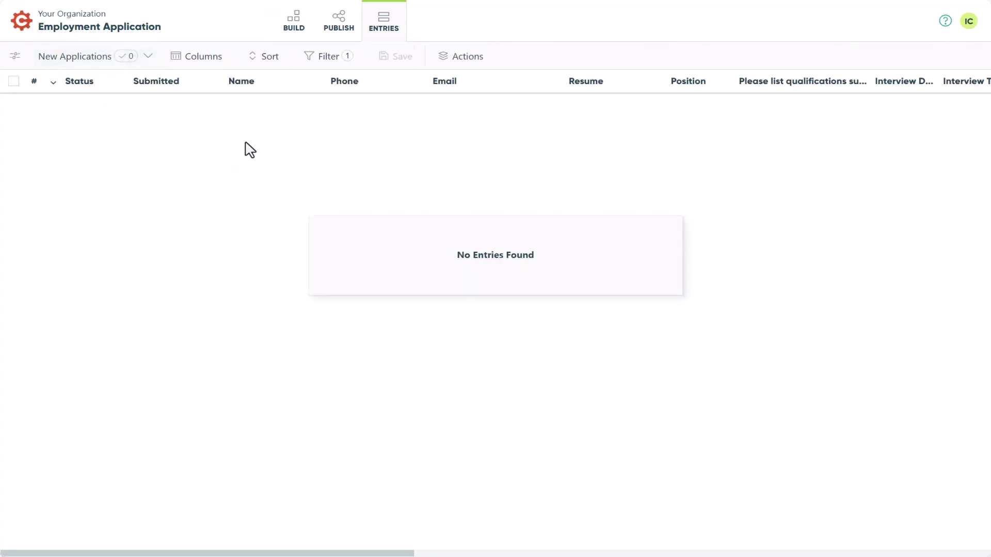
left_click(327, 59)
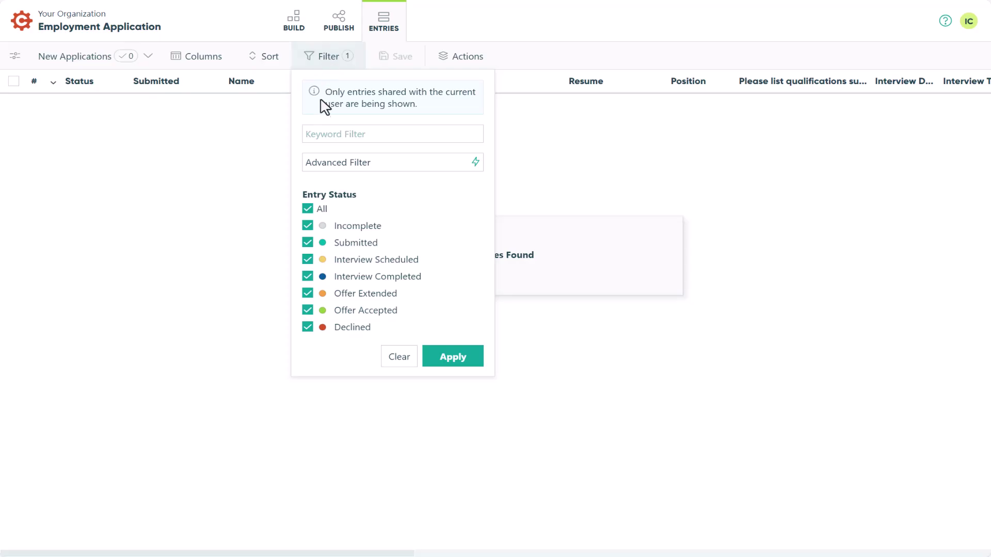
left_click(308, 209)
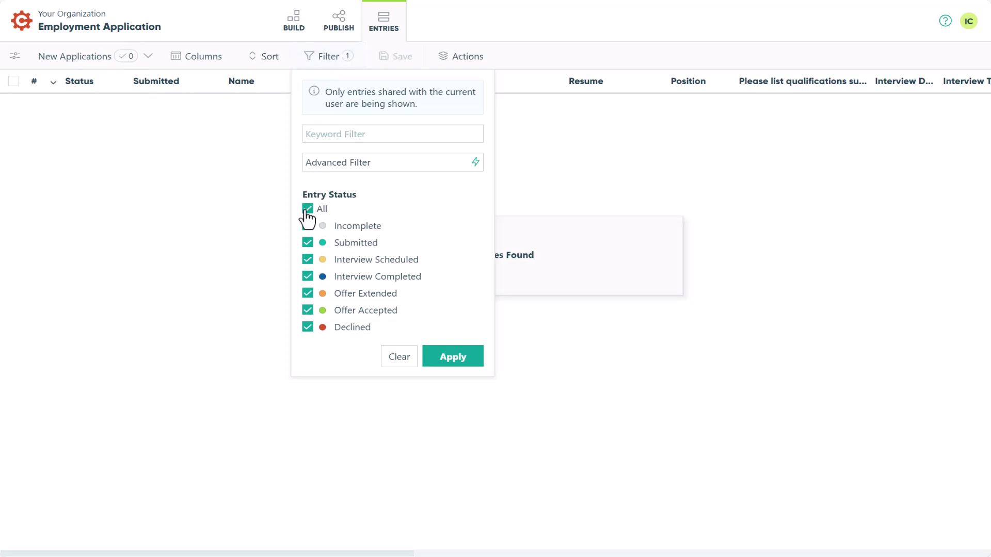
left_click(308, 243)
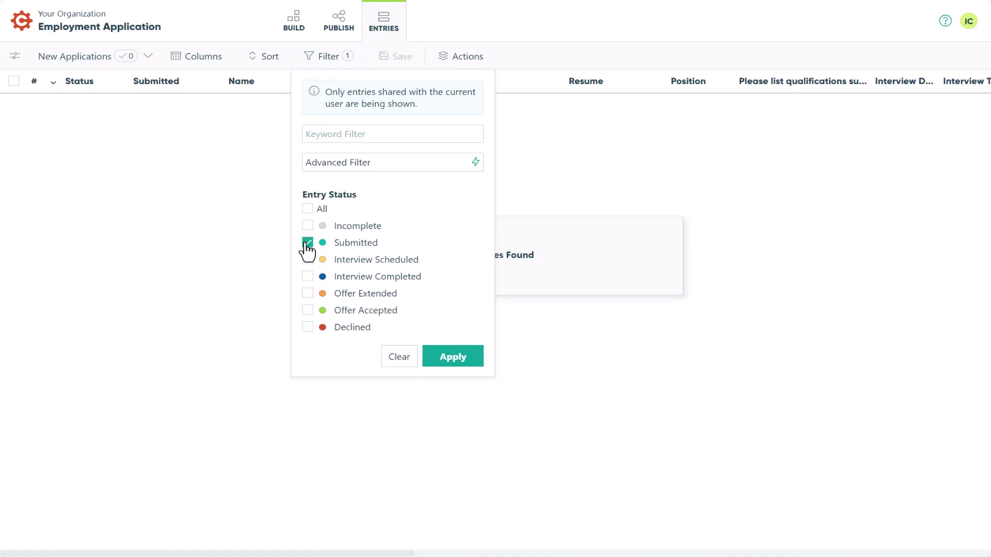
left_click(453, 362)
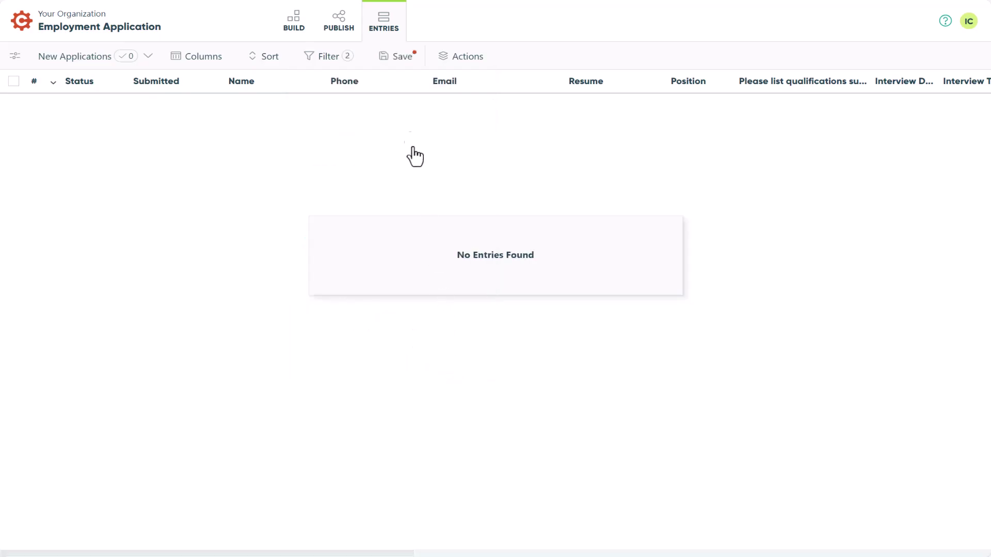
left_click(398, 62)
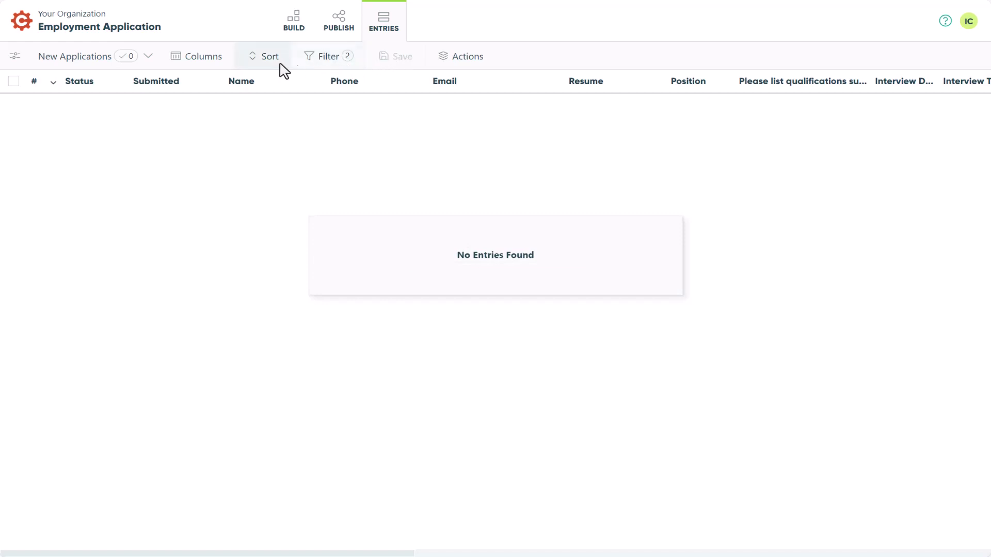
Show only Name, Position, Interview Date, Interview Time and Interviewer field columns, and save.
left_click(189, 65)
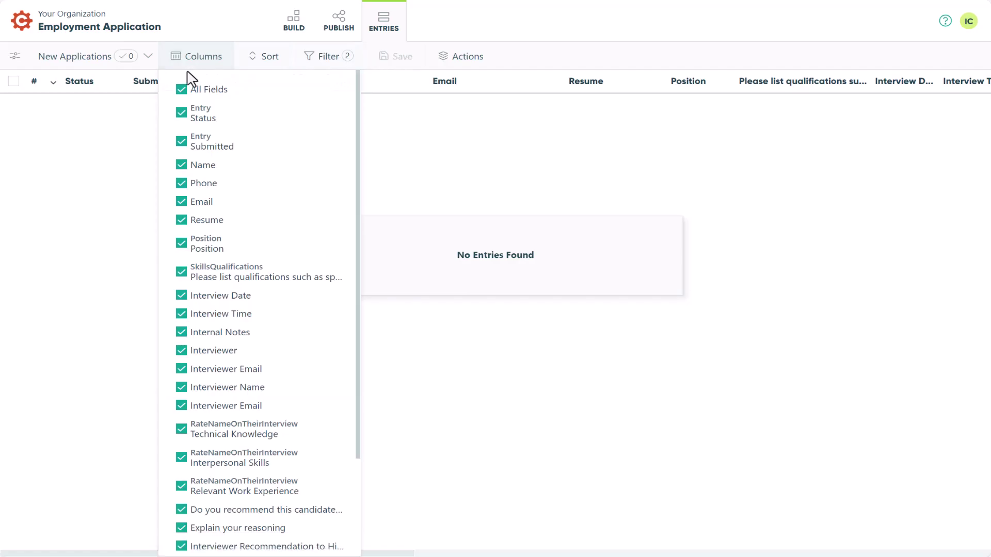
left_click(182, 90)
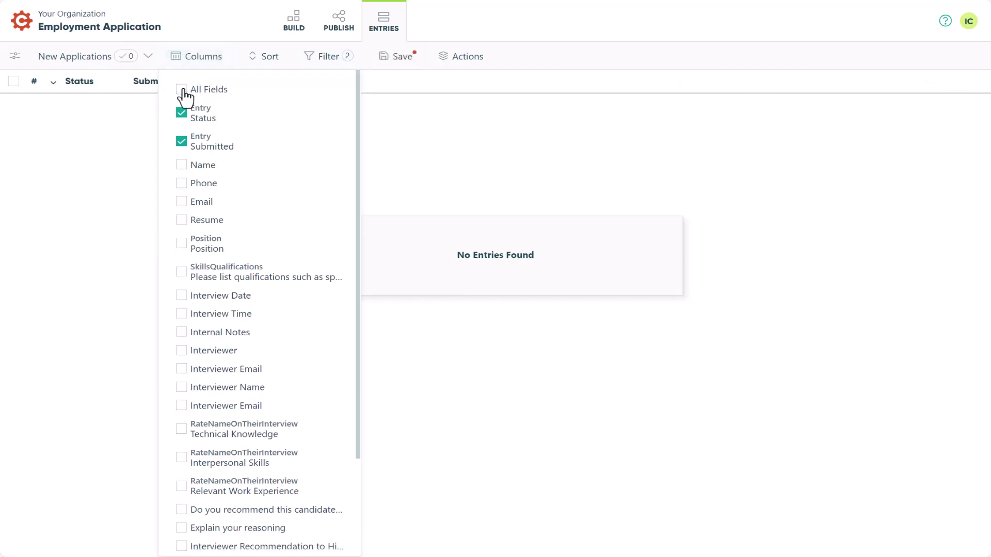
left_click(181, 166)
left_click(181, 244)
left_click(181, 296)
left_click(181, 314)
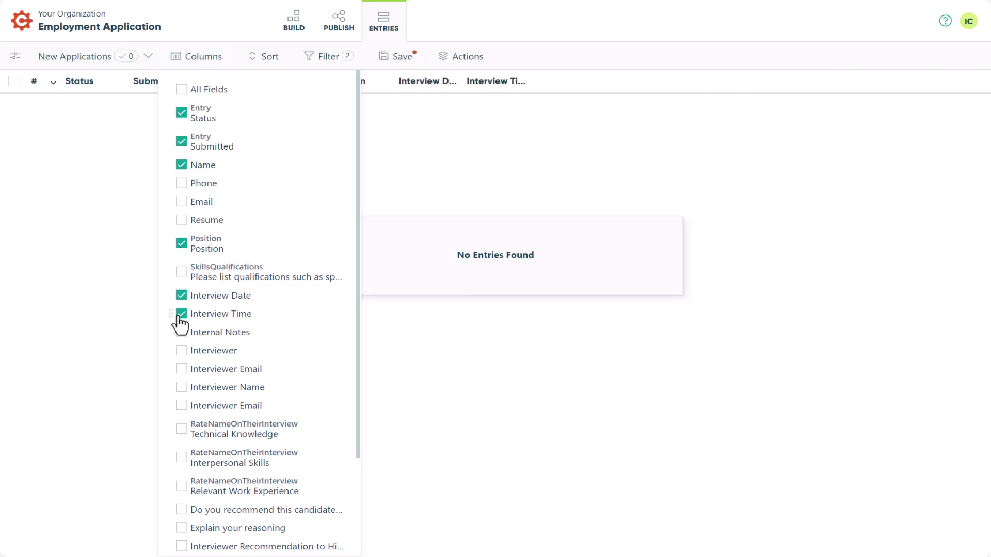
left_click(181, 351)
left_click(392, 58)
Widen the Status, Submitted, Name, Position, Interview Date and Interview Time columns and save the layout.
left_click_drag(128, 81, 137, 80)
left_click_drag(231, 81, 241, 80)
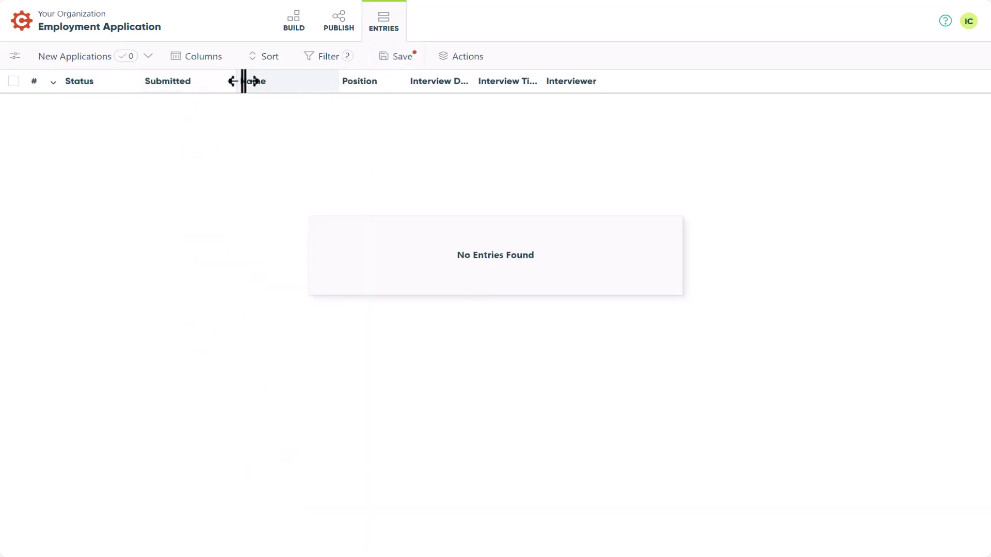
left_click_drag(343, 81, 467, 82)
left_click_drag(536, 81, 573, 81)
left_click_drag(642, 81, 670, 82)
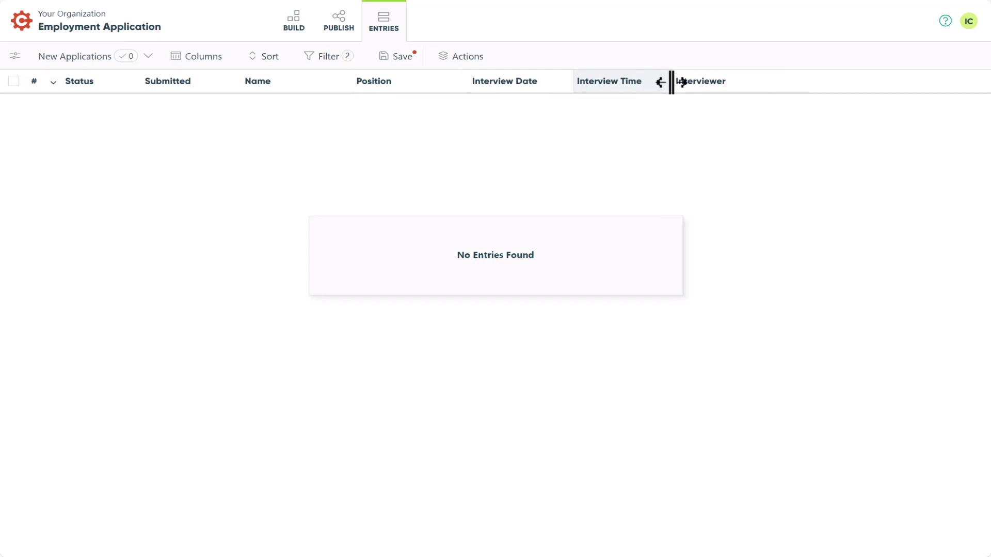
left_click(406, 66)
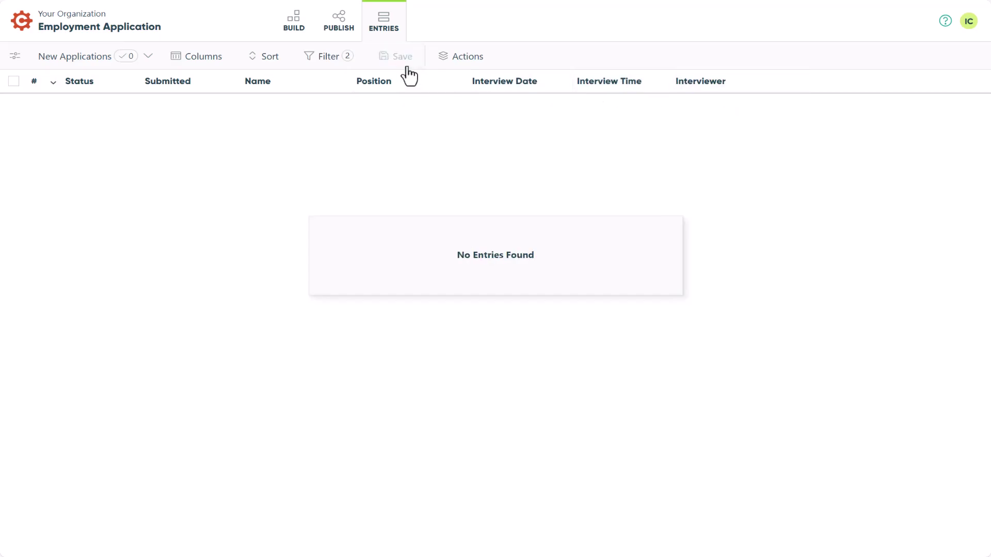
Create and save 'Pending Review from Interviewer' for the Interviewer role, shared, assigned as tasks, no new entries.
left_click(152, 57)
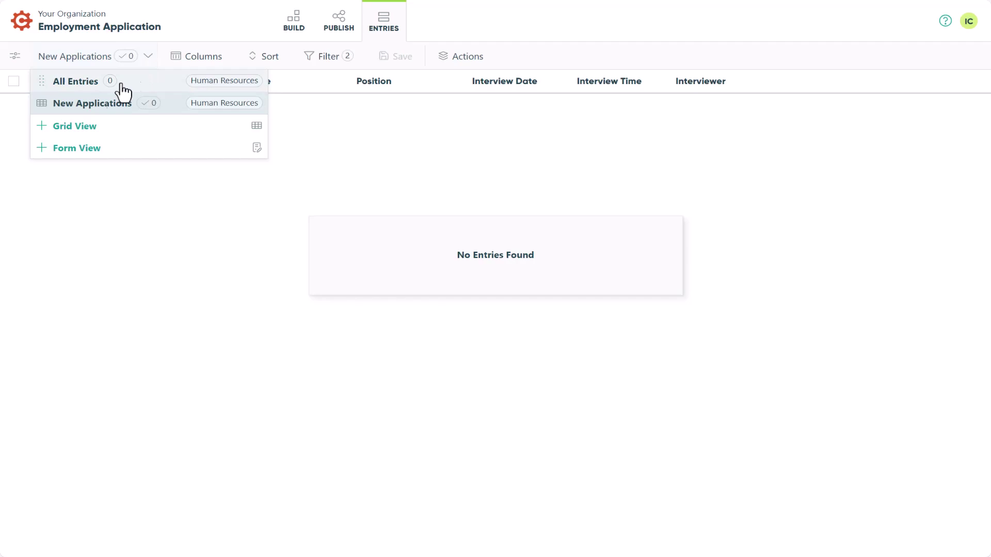
left_click(56, 138)
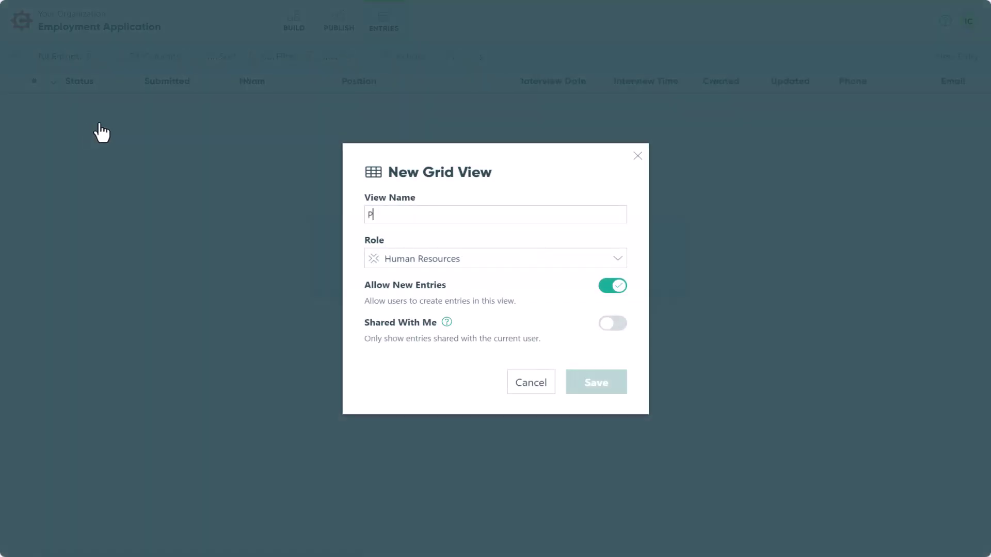
type("Pending Review from Interviewer")
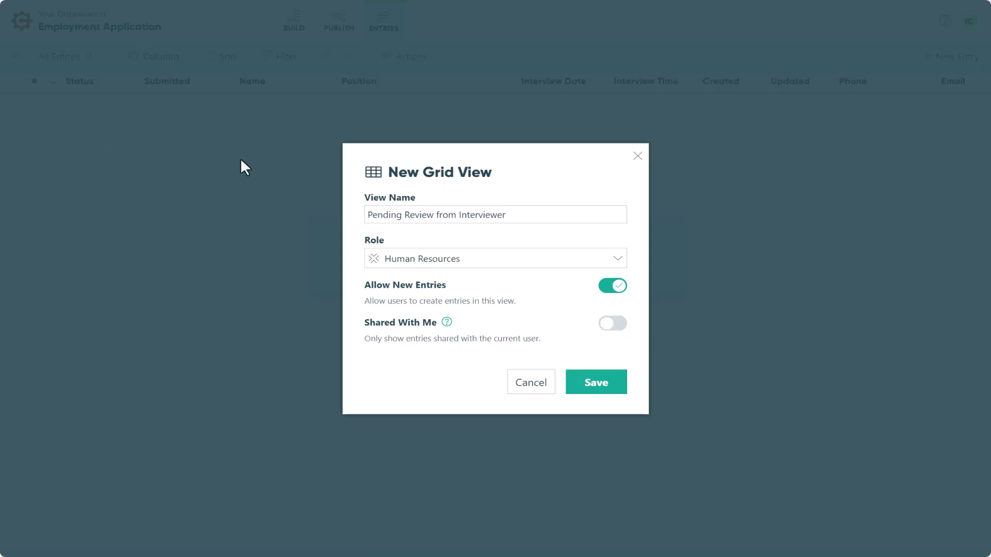
left_click(617, 260)
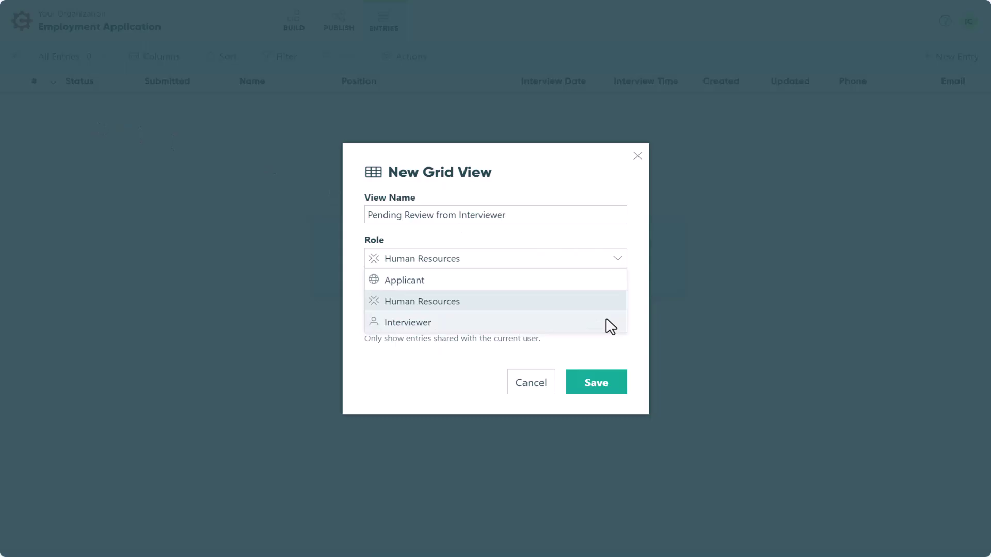
left_click(606, 325)
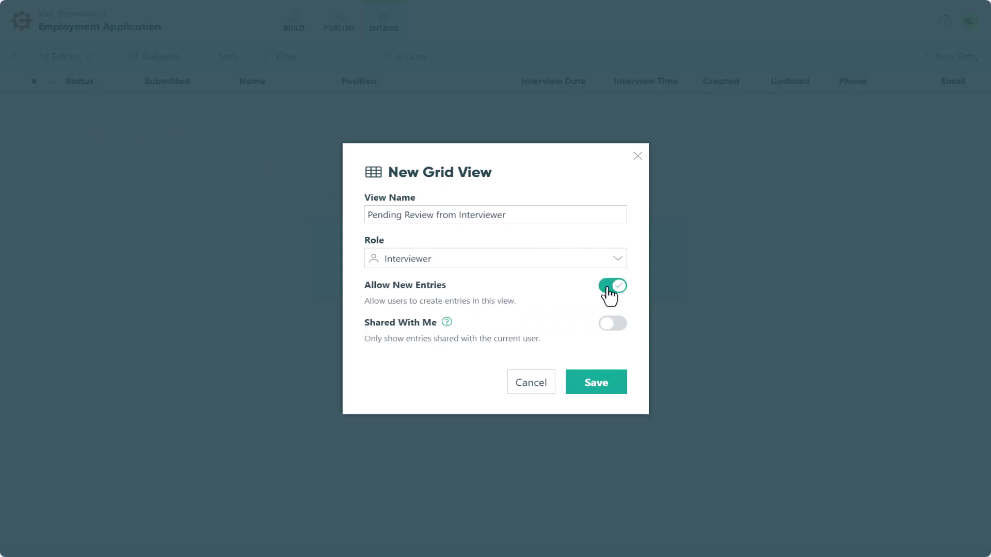
left_click(611, 291)
left_click(617, 326)
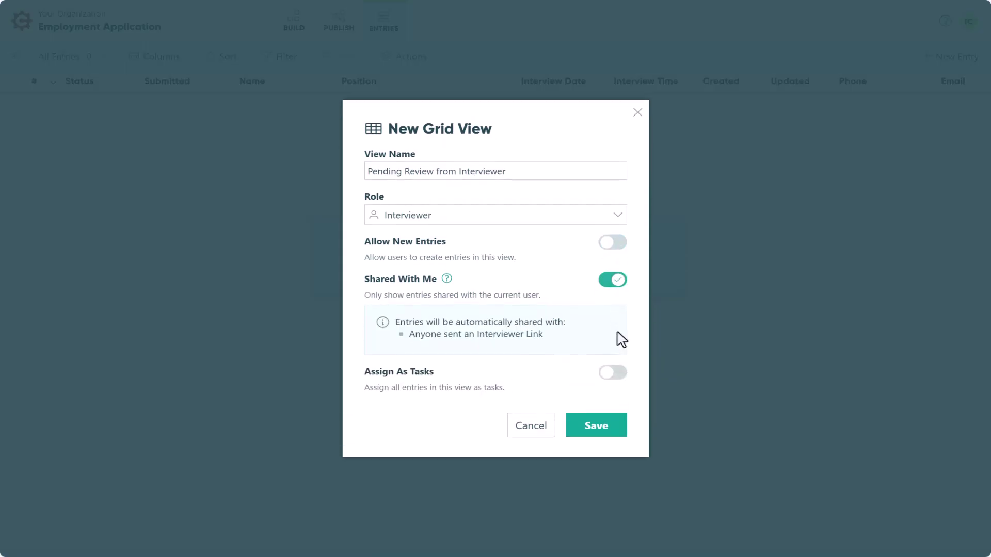
left_click(610, 372)
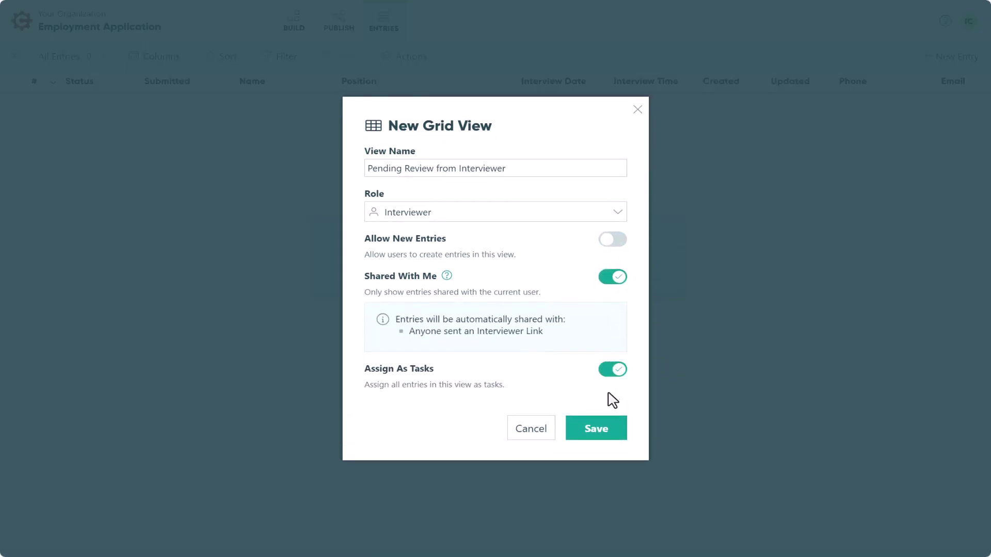
left_click(603, 435)
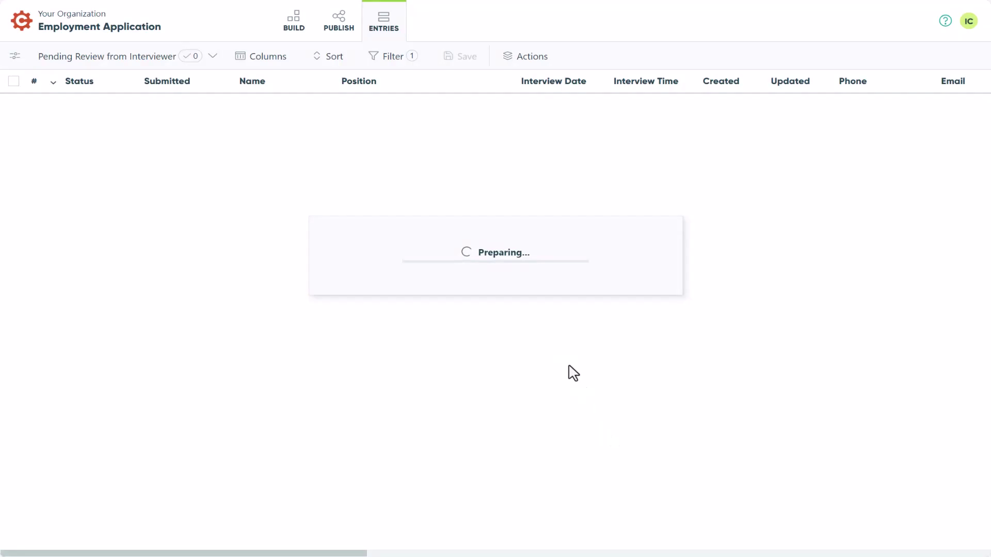
Filter the view to Interview Scheduled entries only.
left_click(400, 60)
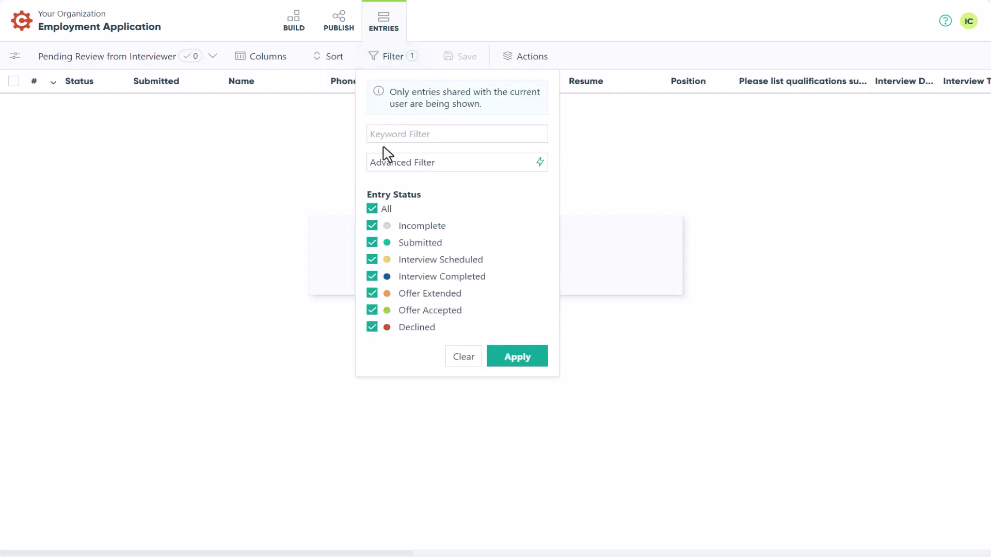
left_click(372, 209)
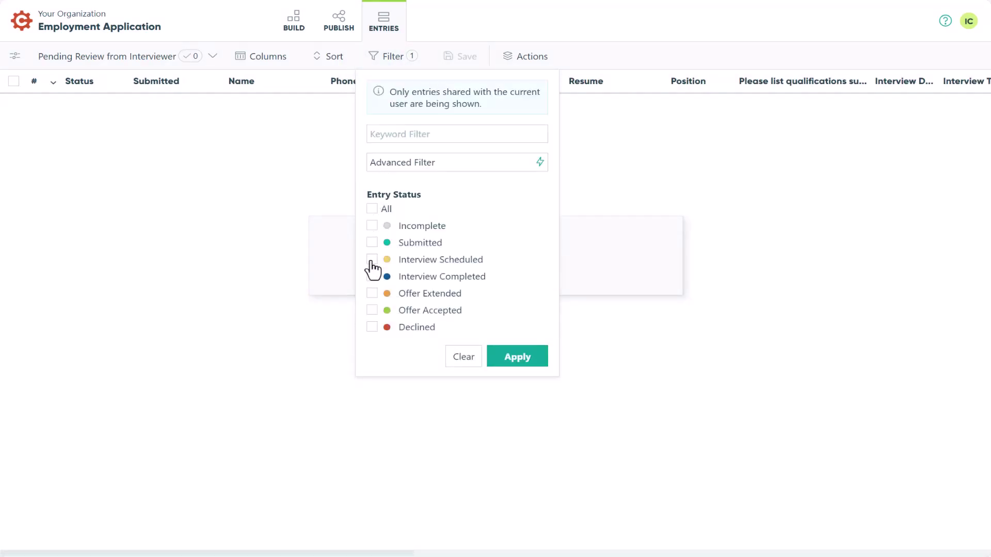
left_click(372, 260)
left_click(518, 357)
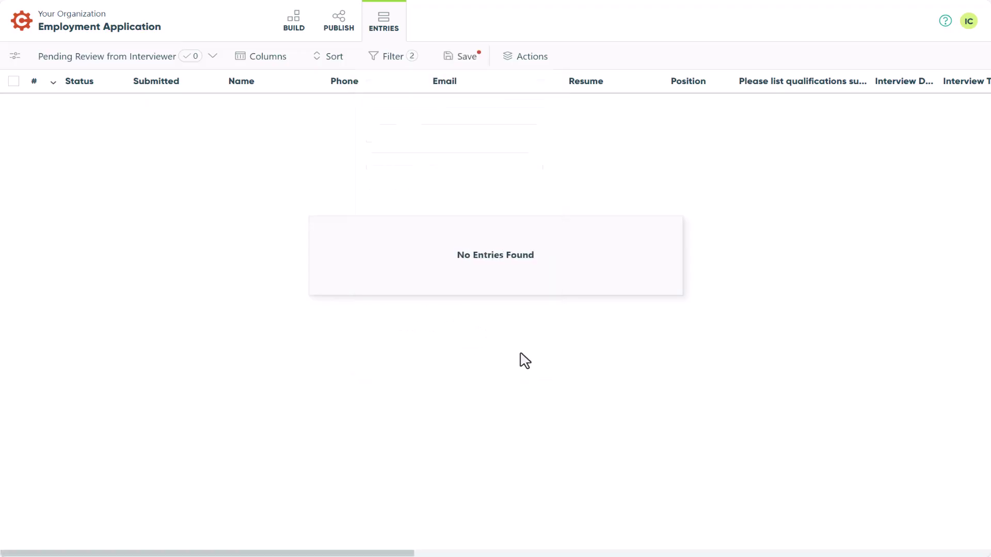
Show only the Name, Position, Interview Date, Interview Time and Interviewer field columns.
left_click(265, 62)
left_click(246, 89)
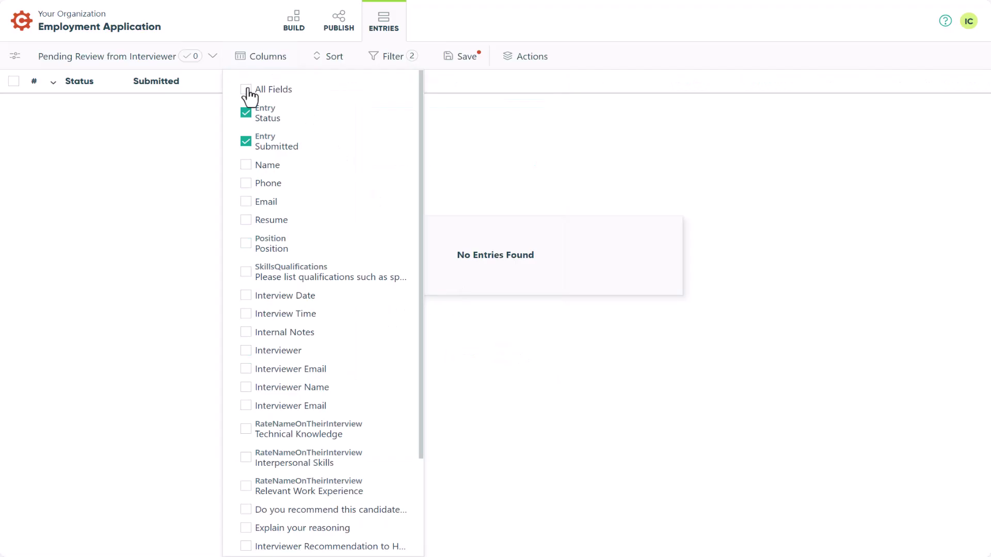
left_click(246, 165)
left_click(245, 242)
left_click(245, 295)
left_click(246, 313)
left_click(247, 347)
left_click(143, 277)
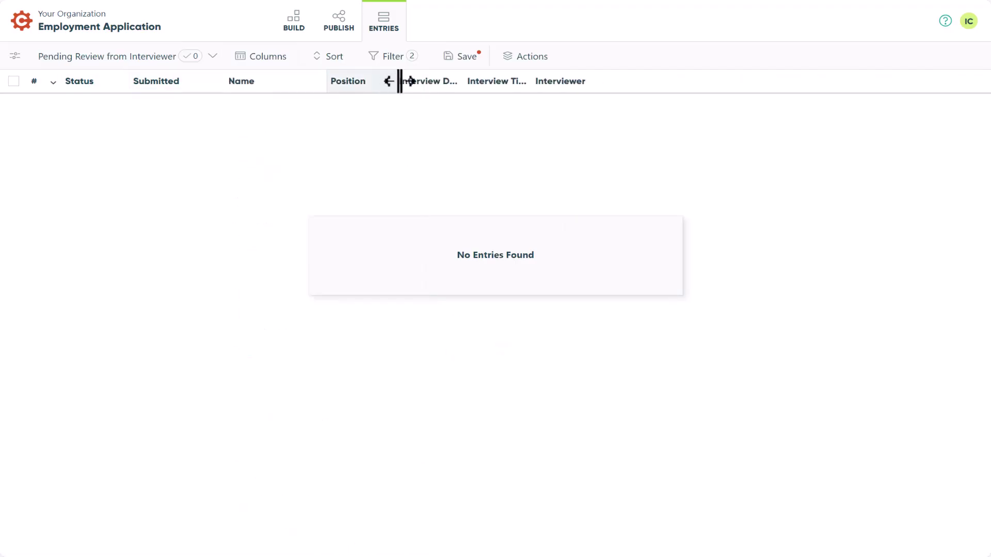
Widen the Position, Interview Date and Interview Time columns and save the view.
left_click_drag(399, 80, 423, 80)
left_click_drag(488, 80, 522, 81)
left_click_drag(592, 81, 617, 86)
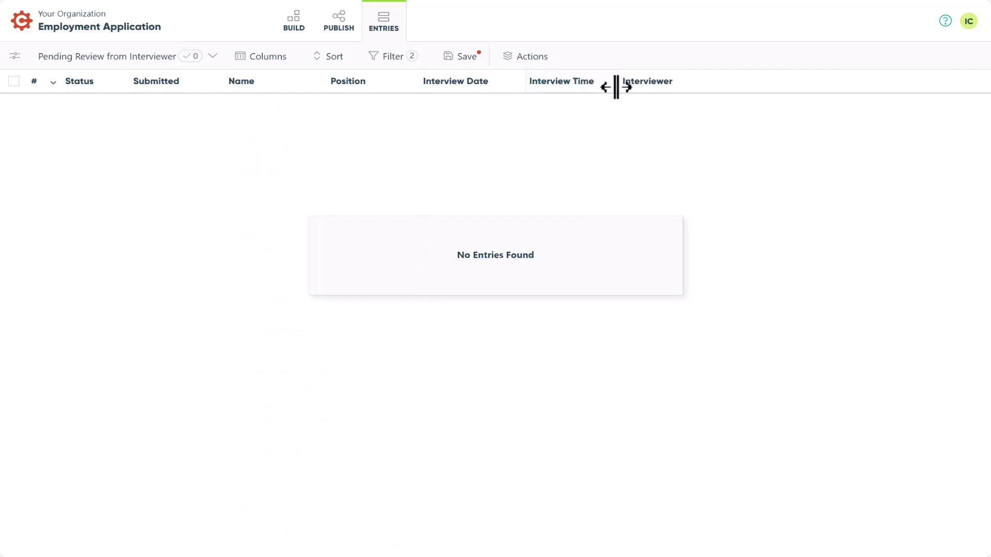
left_click(470, 64)
Set up 'Pending Final Decision from HR' view: new entries off, Shared With Me and Assign As Tasks on.
left_click(205, 64)
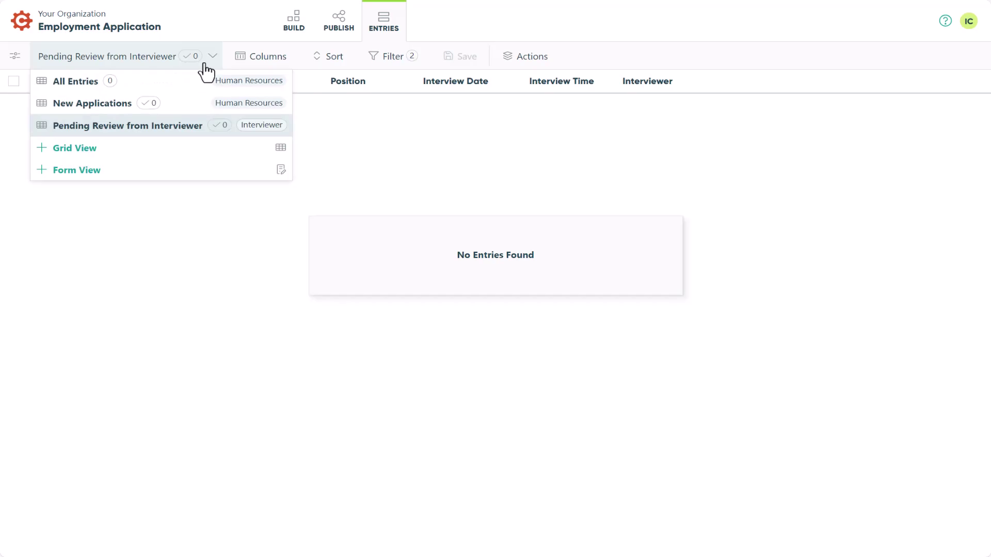
left_click(178, 151)
type("Pend")
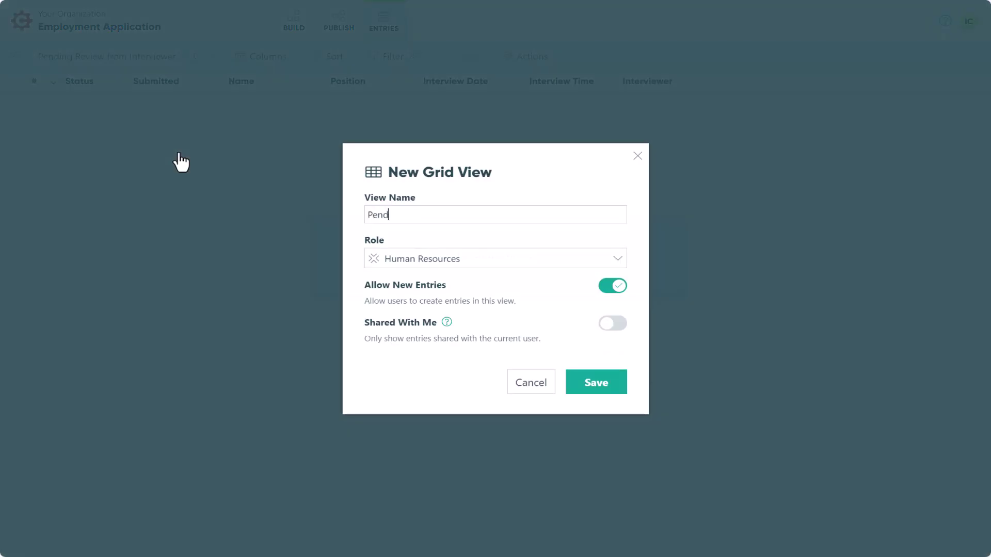
type("ing Final Decision from HR")
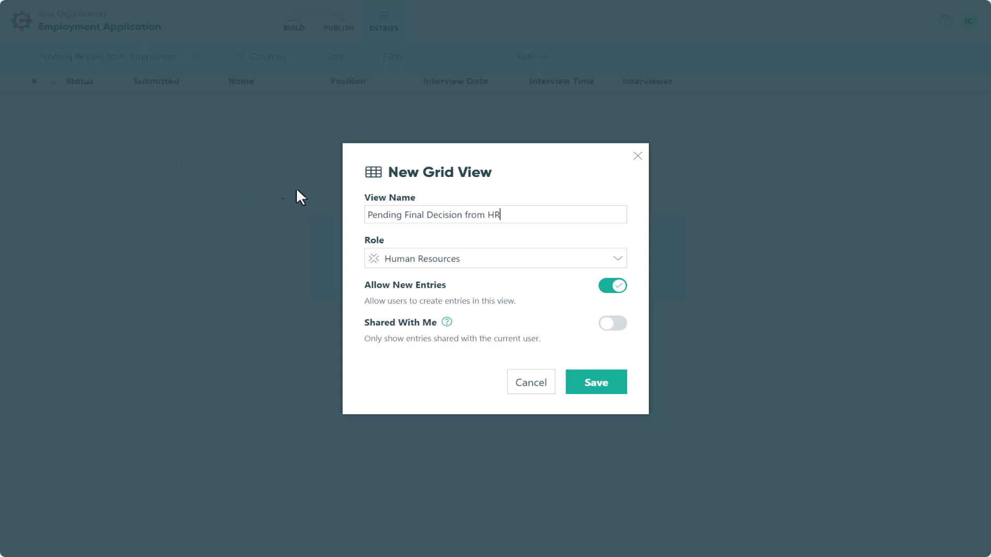
left_click(613, 288)
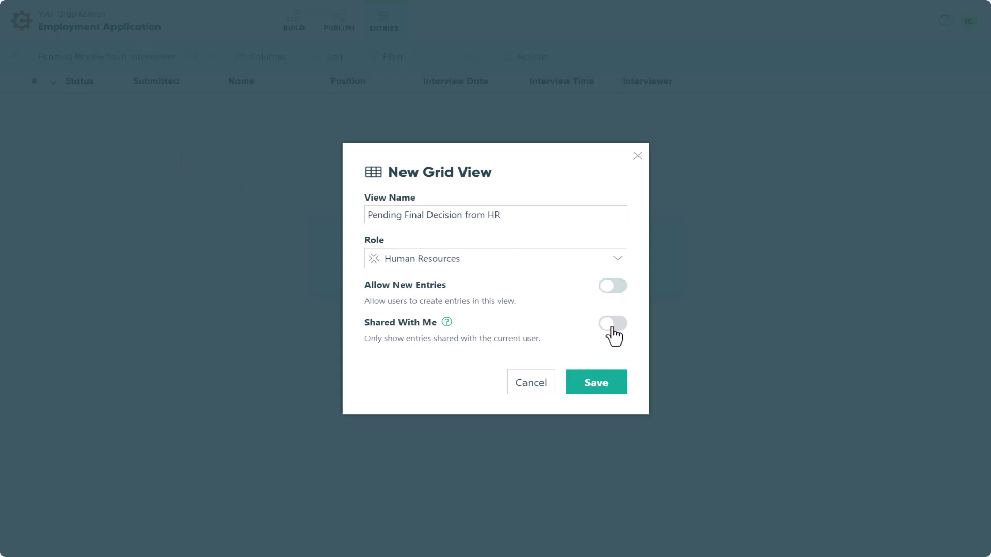
left_click(613, 324)
left_click(613, 370)
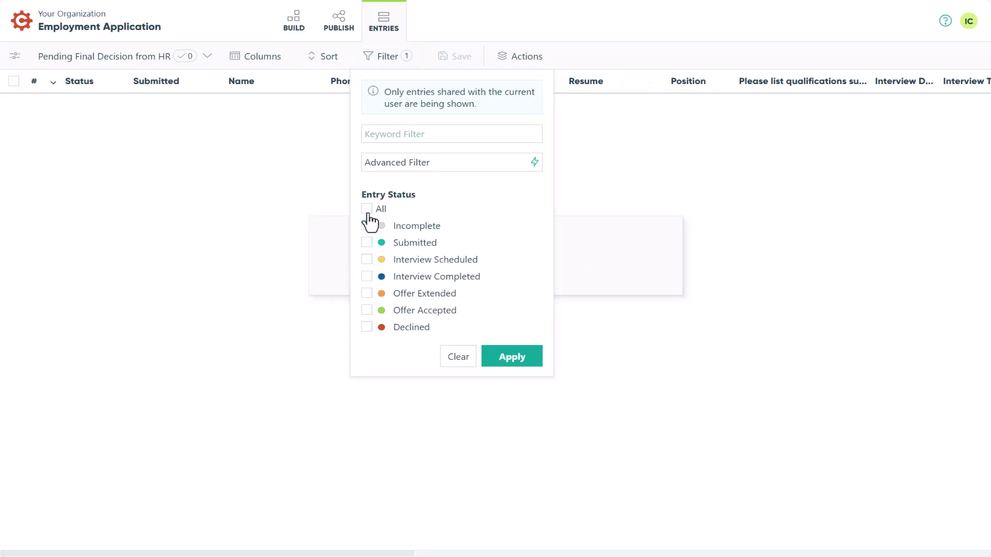
Filter to Interview Completed and show only Name, Position, Interview Date, Interview Time, Interviewer columns.
left_click(367, 277)
left_click(497, 363)
left_click(266, 67)
left_click(240, 90)
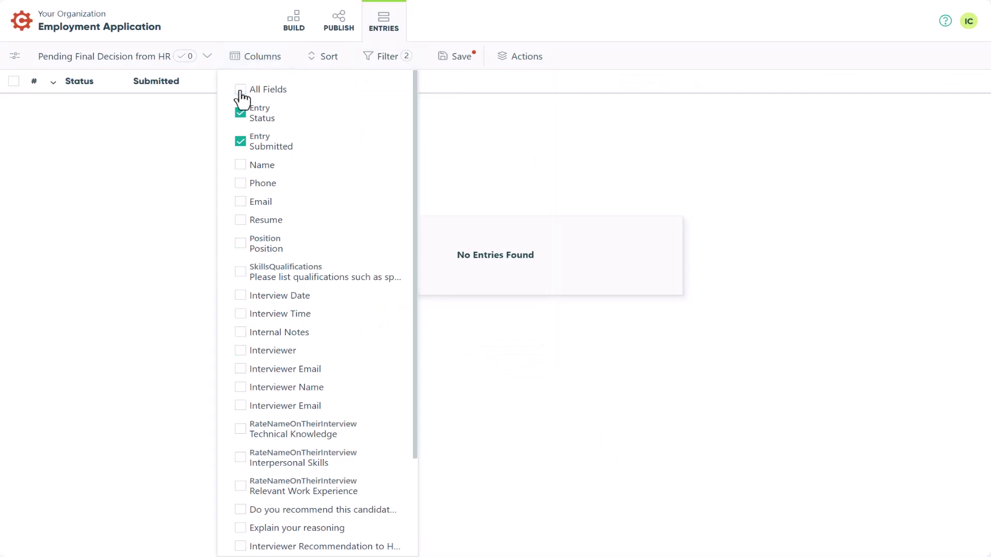
left_click(240, 165)
left_click(240, 243)
left_click(240, 295)
left_click(240, 314)
left_click(241, 351)
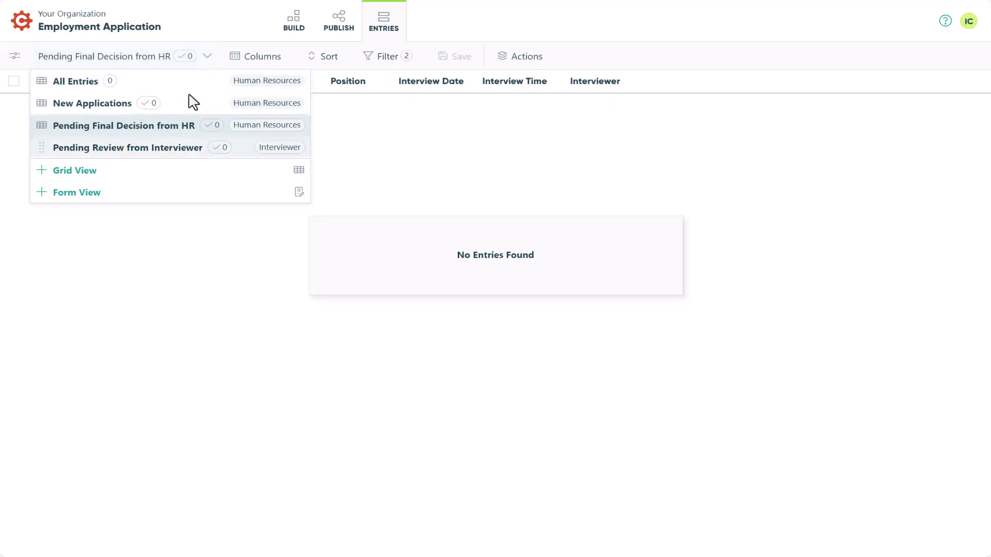
Create the 'Pending Decision from Applicant' grid view: no new entries, shared with me, assigned as tasks.
left_click(150, 176)
type("Pend")
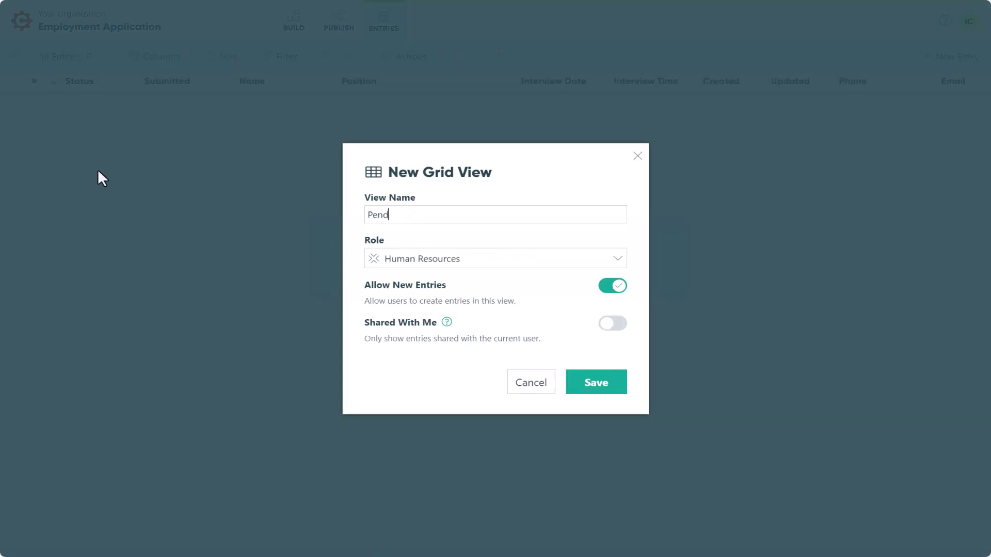
type("ing Decision from Applicant")
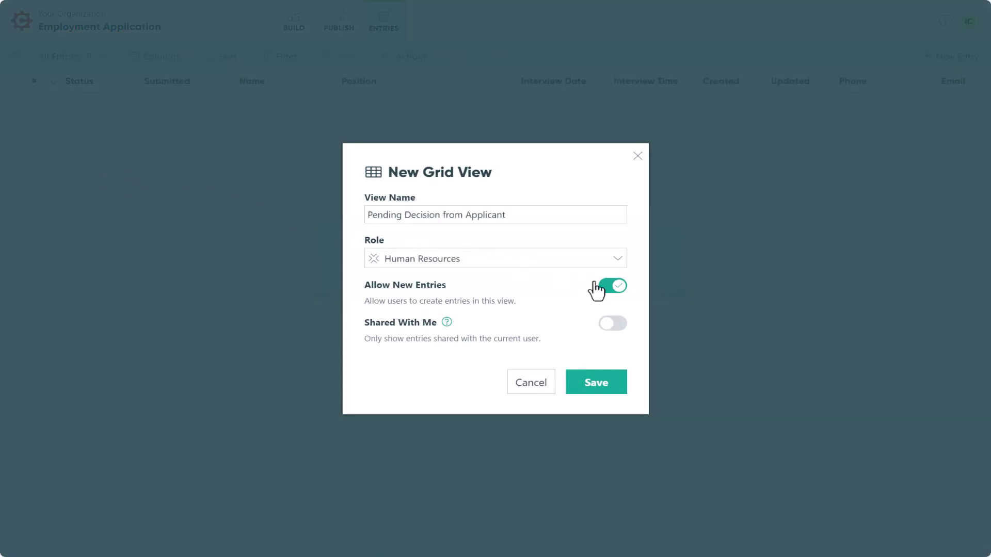
left_click(616, 289)
left_click(615, 326)
left_click(615, 373)
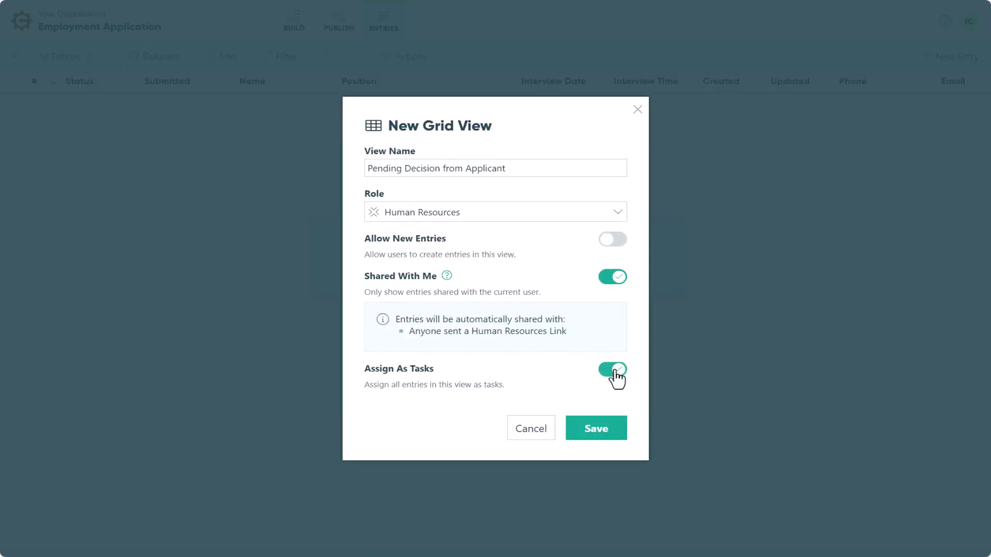
left_click(610, 436)
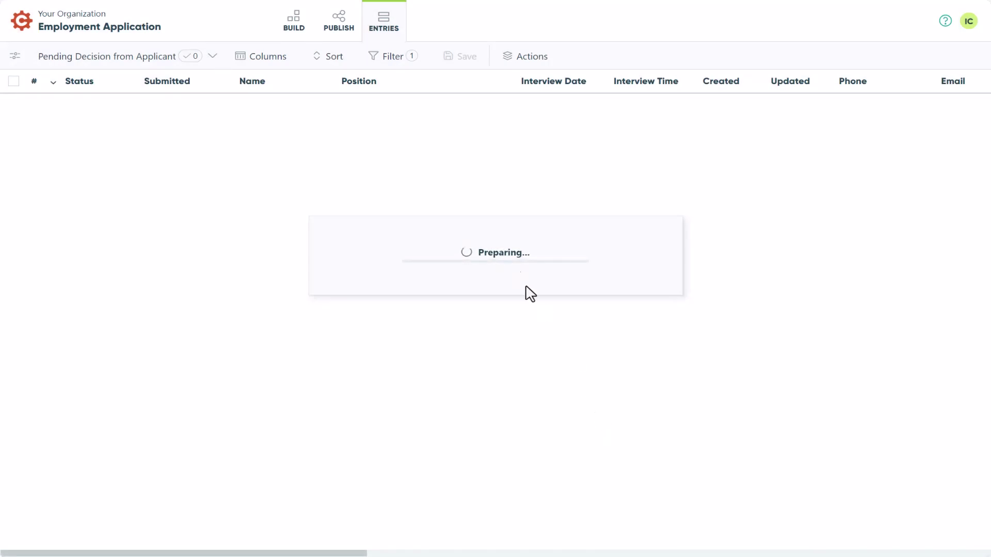
Filter the view's entry status to Offer Extended only.
left_click(398, 59)
left_click(372, 209)
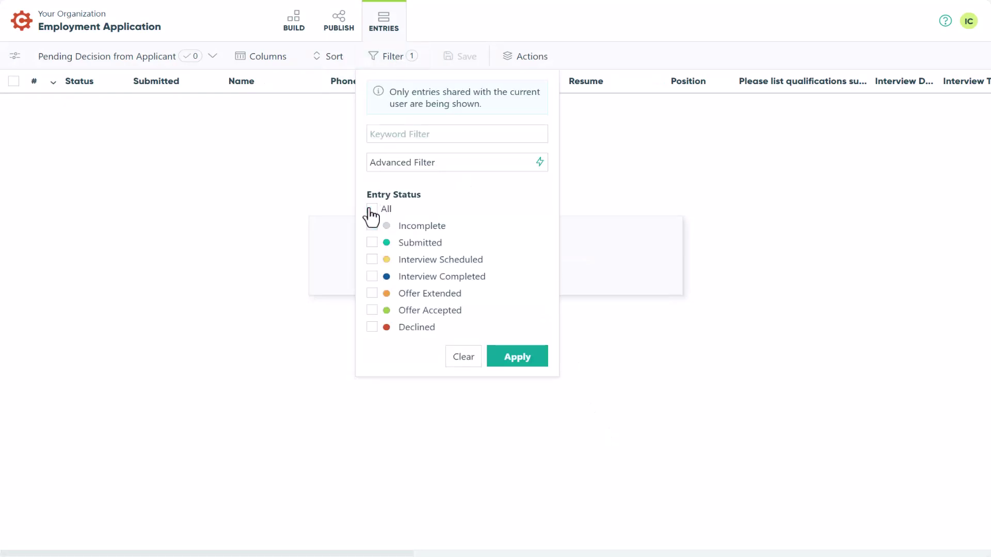
left_click(371, 293)
left_click(516, 357)
Show only the Name, Position, Interview Date, Interview Time and Interviewer columns.
left_click(261, 56)
left_click(246, 88)
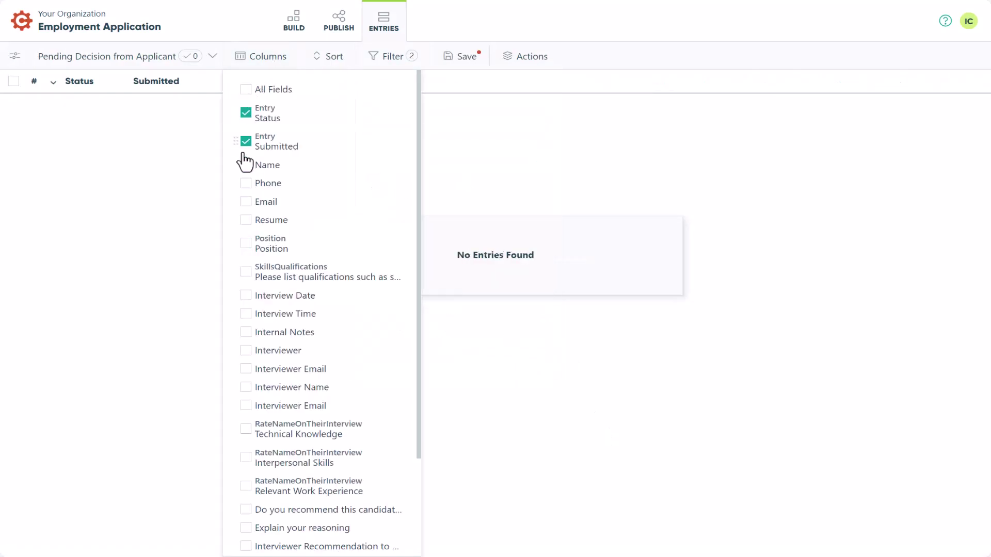
left_click(246, 164)
left_click(246, 239)
left_click(246, 294)
left_click(246, 312)
left_click(246, 347)
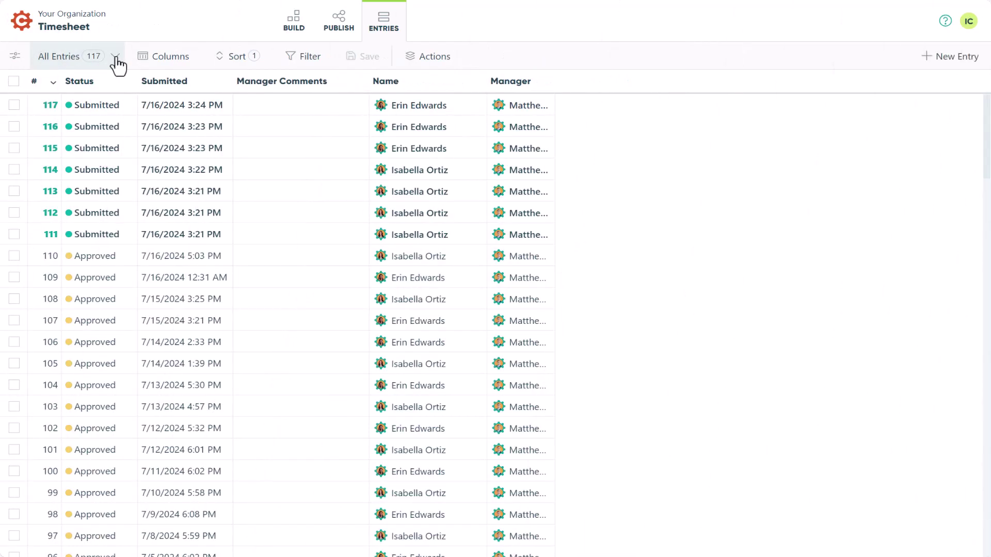
Add a 'New Timesheet' form view for the Employee role to the Timesheet form.
left_click(115, 56)
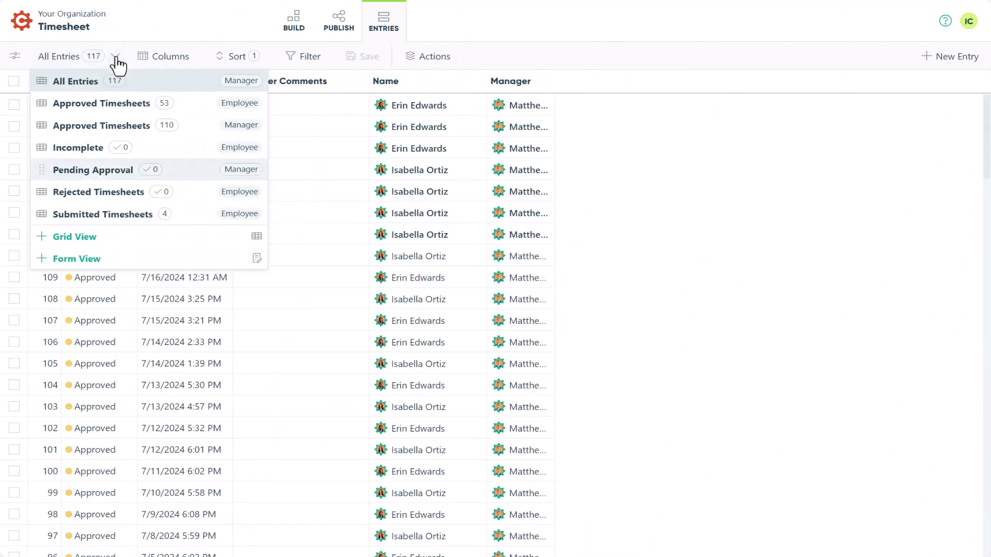
left_click(97, 261)
type("New Timesheet")
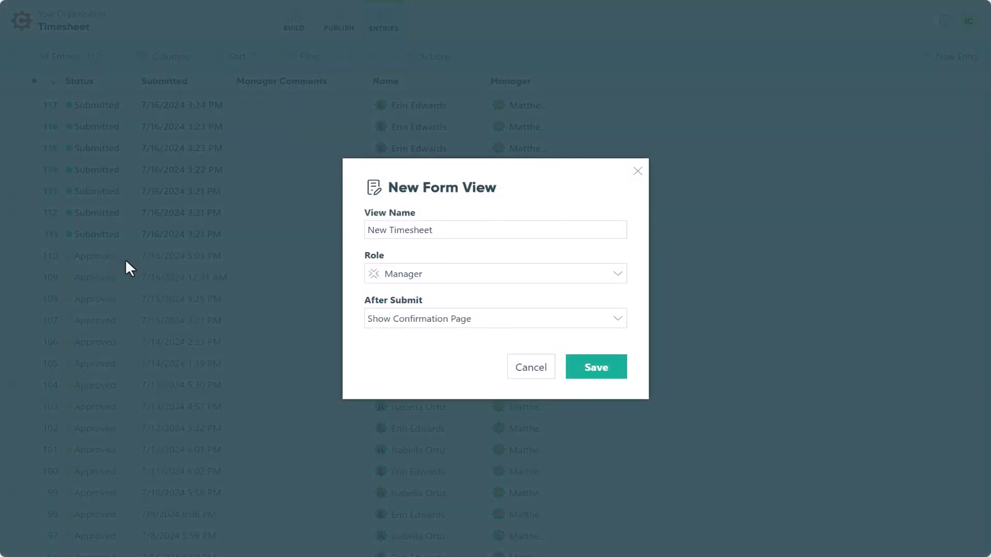
left_click(619, 281)
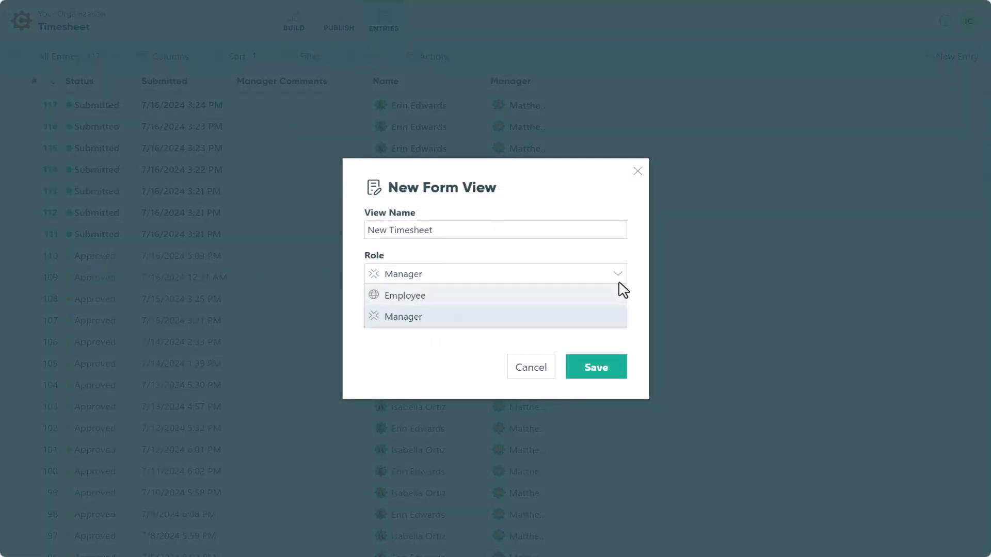
left_click(618, 303)
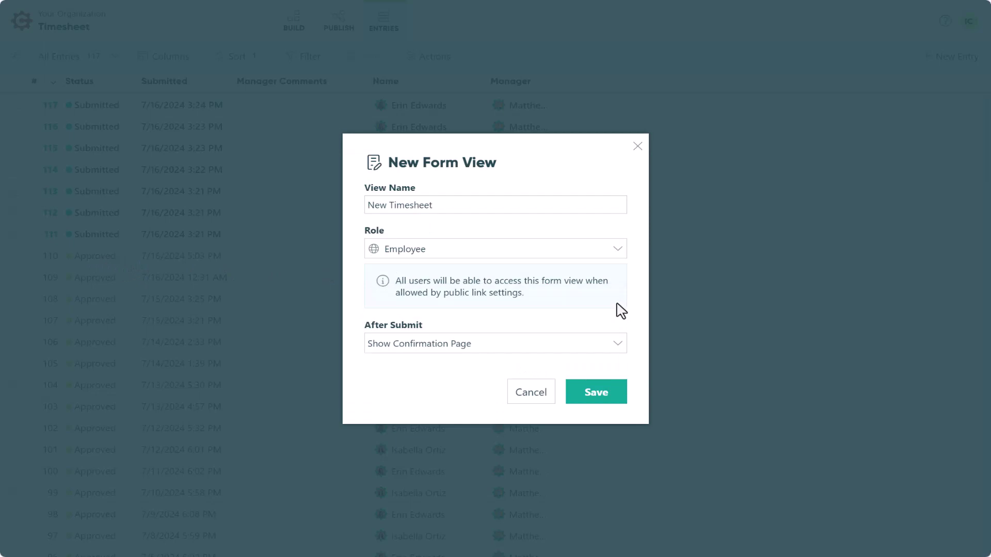
left_click(600, 394)
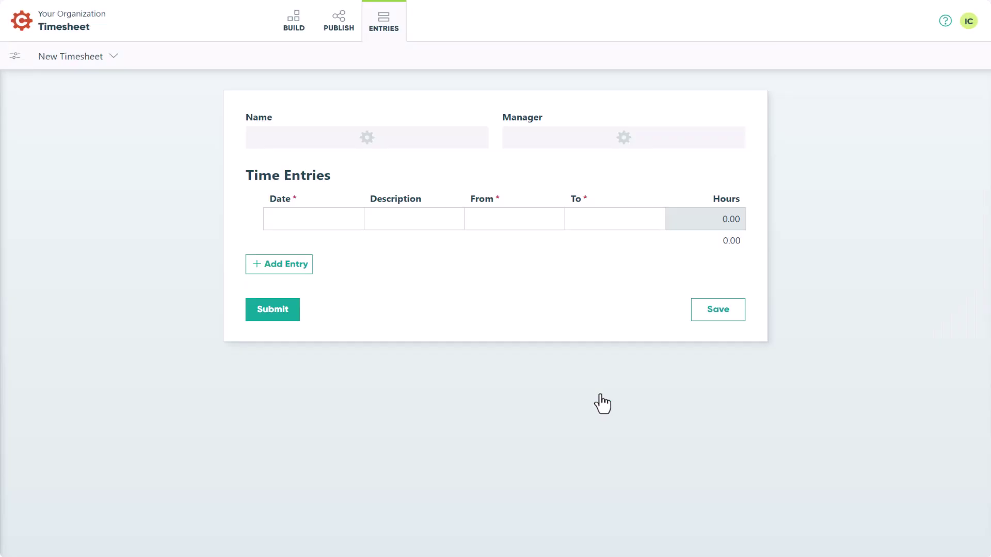
left_click(112, 58)
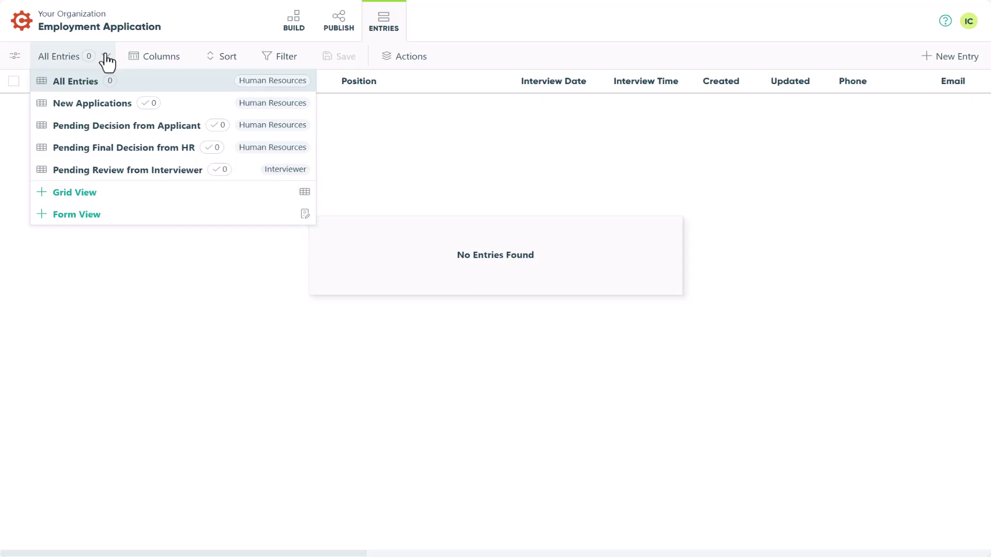
Move Pending Review from Interviewer under New Applications, and Pending Final Decision from HR above Pending Decision from Applicant.
left_click_drag(42, 170, 41, 120)
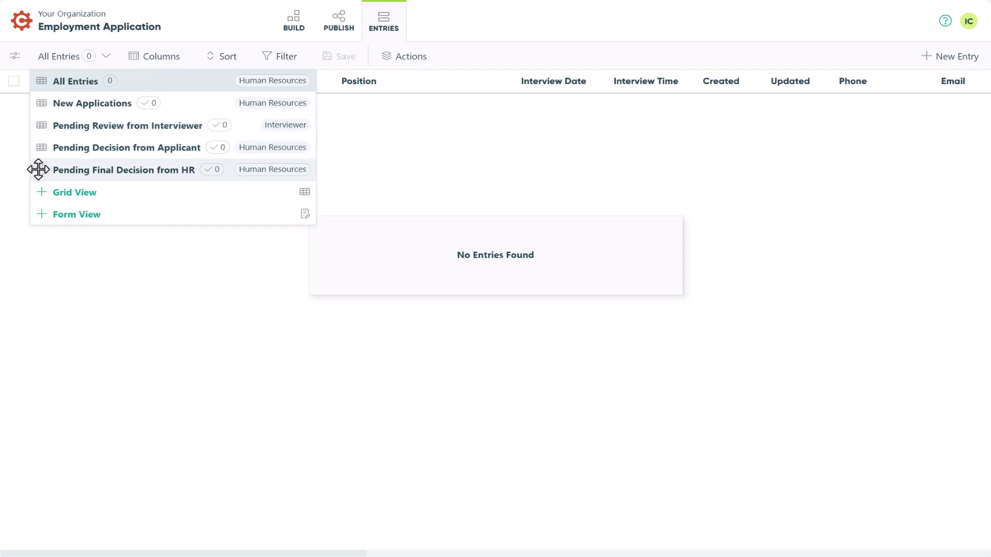
left_click_drag(38, 169, 36, 144)
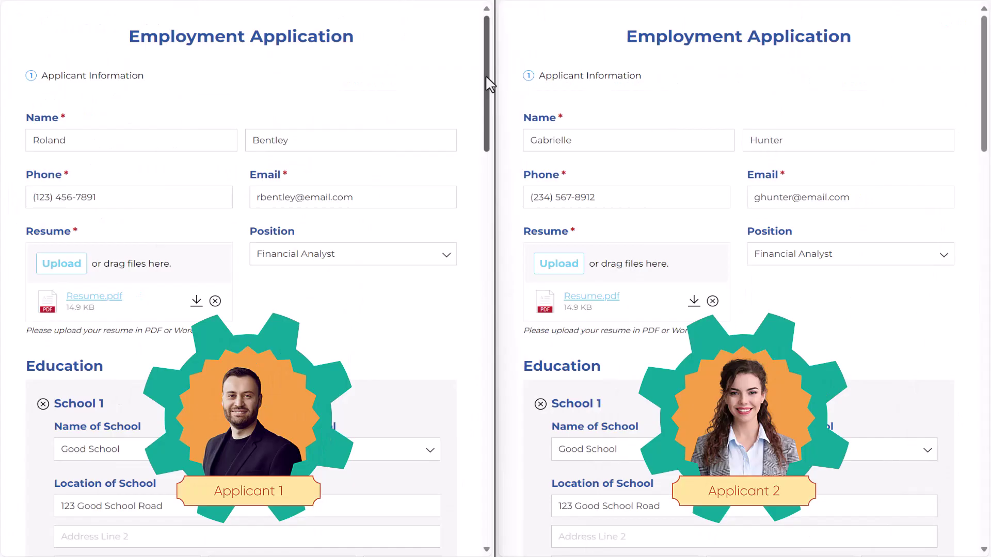
Submit the two applicants' completed Employment Application forms.
left_click_drag(485, 75, 472, 497)
left_click(46, 522)
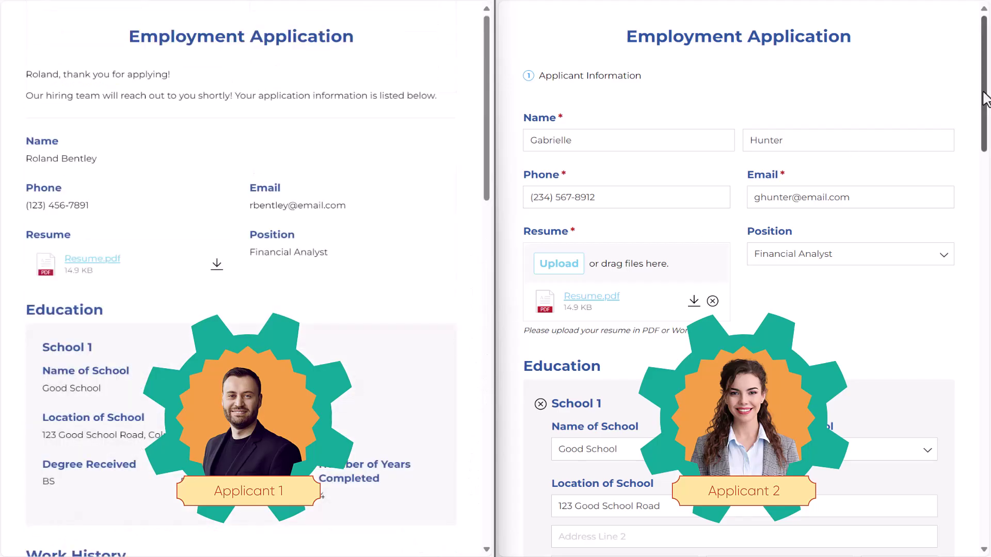
left_click_drag(983, 100, 986, 496)
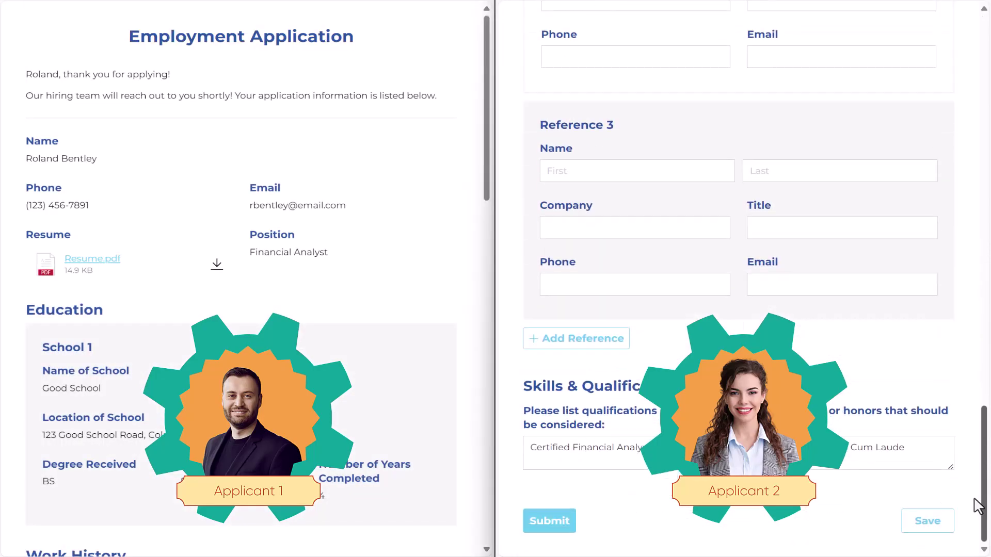
left_click(548, 522)
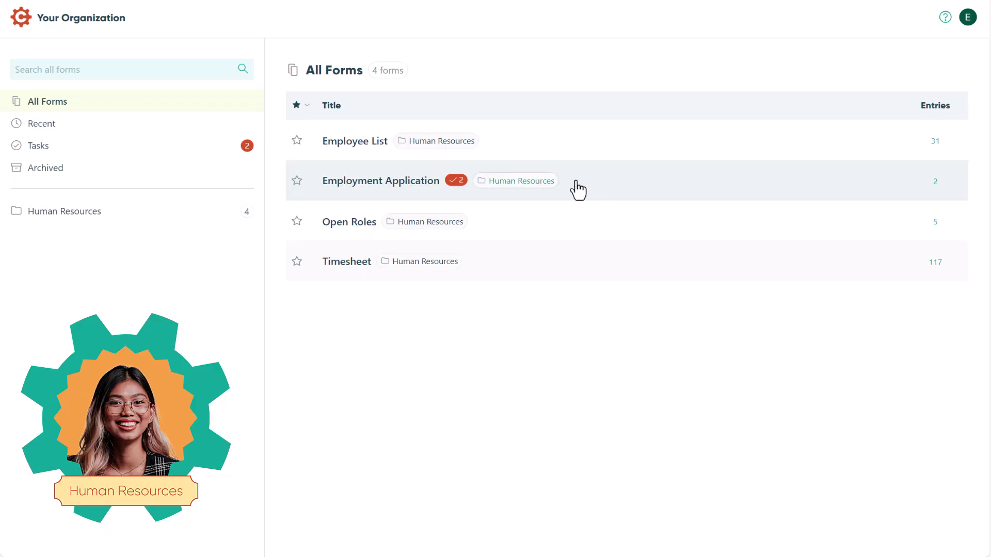
Decline the first Financial Analyst applicant from the pending tasks.
left_click(457, 180)
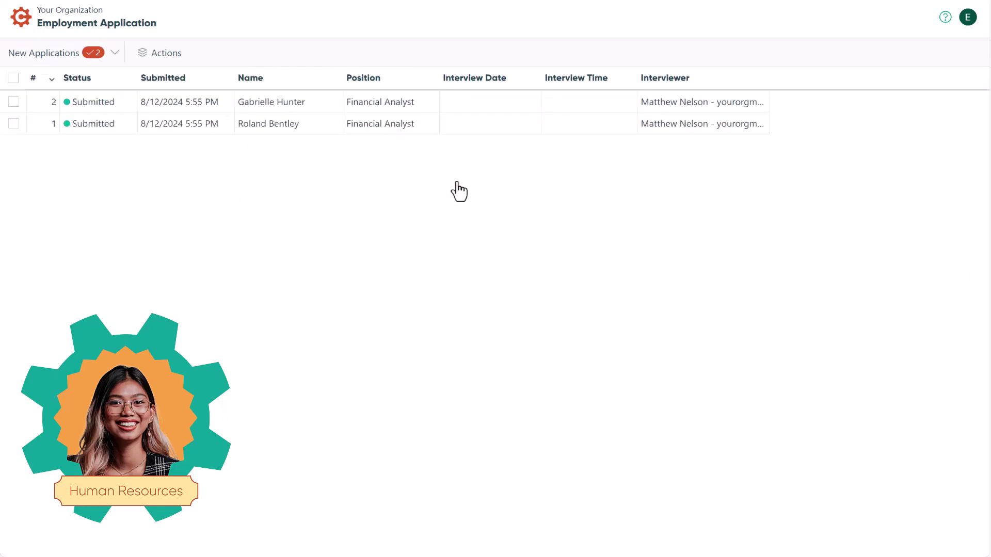
left_click(427, 113)
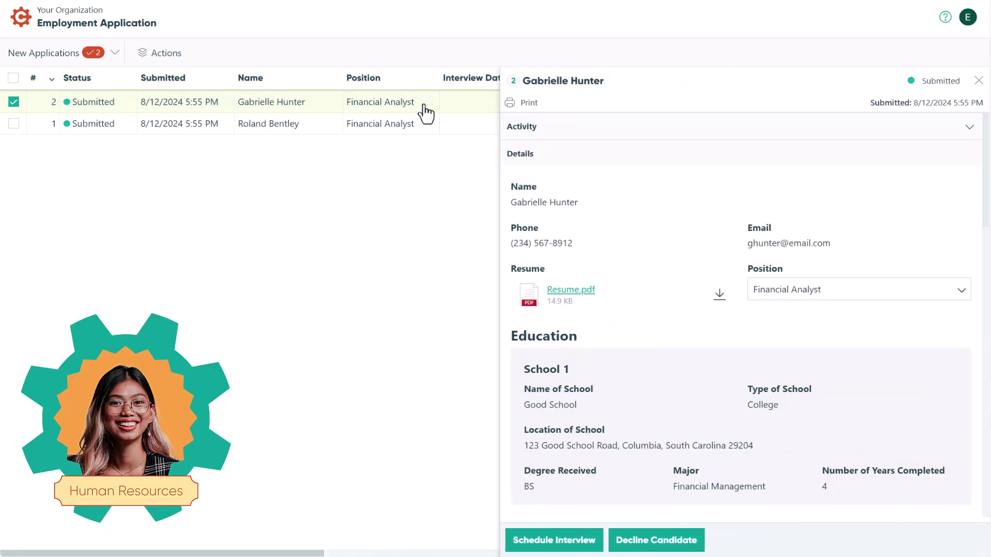
left_click(669, 540)
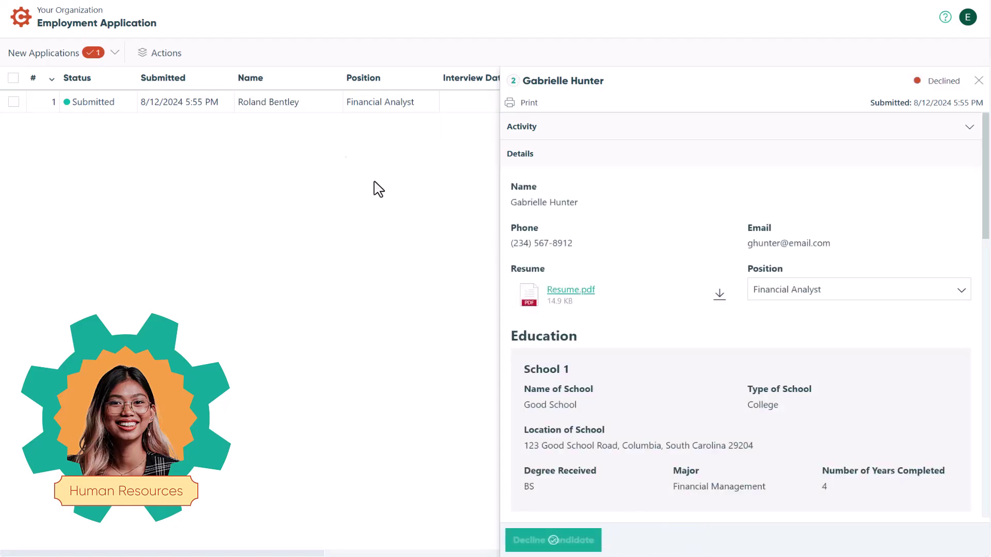
Schedule the other applicant's interview for 8/14/2024 at 10:30 AM with pasted internal notes.
left_click(319, 107)
scroll(566, 520, "down", 10)
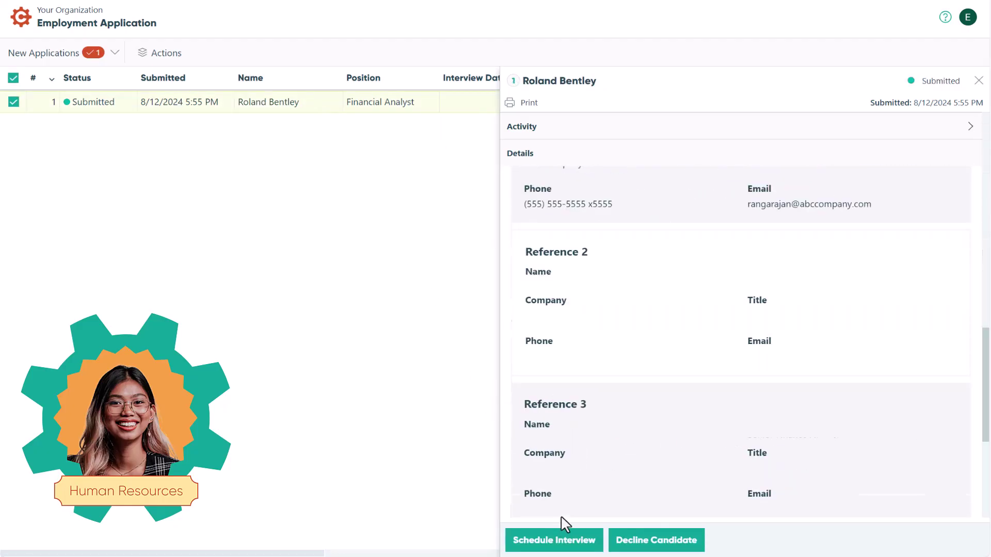
left_click(603, 381)
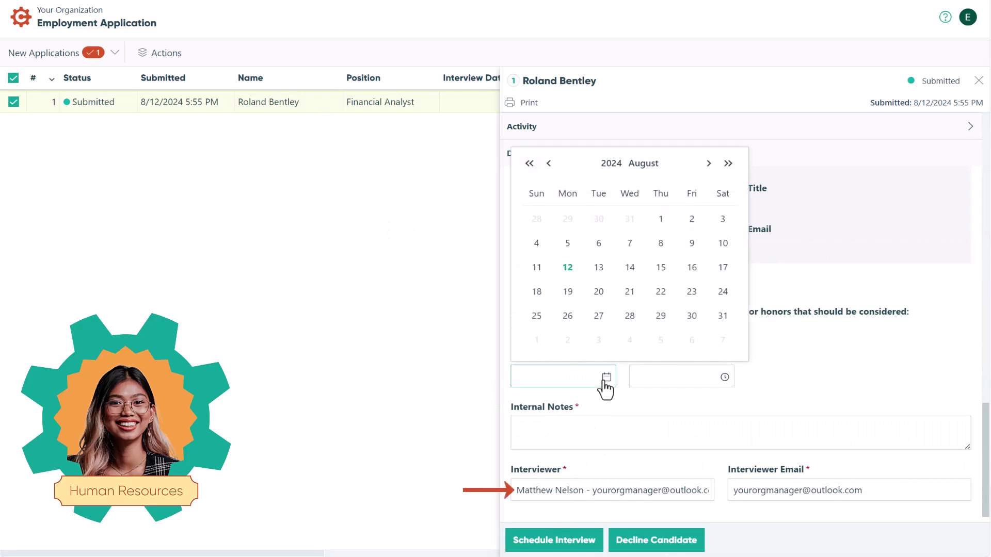
left_click(629, 268)
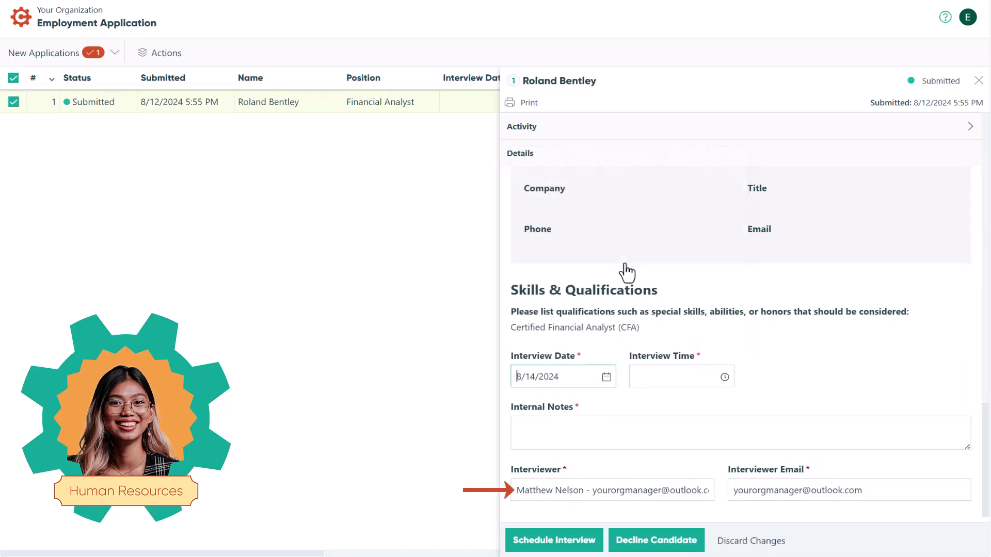
left_click(724, 380)
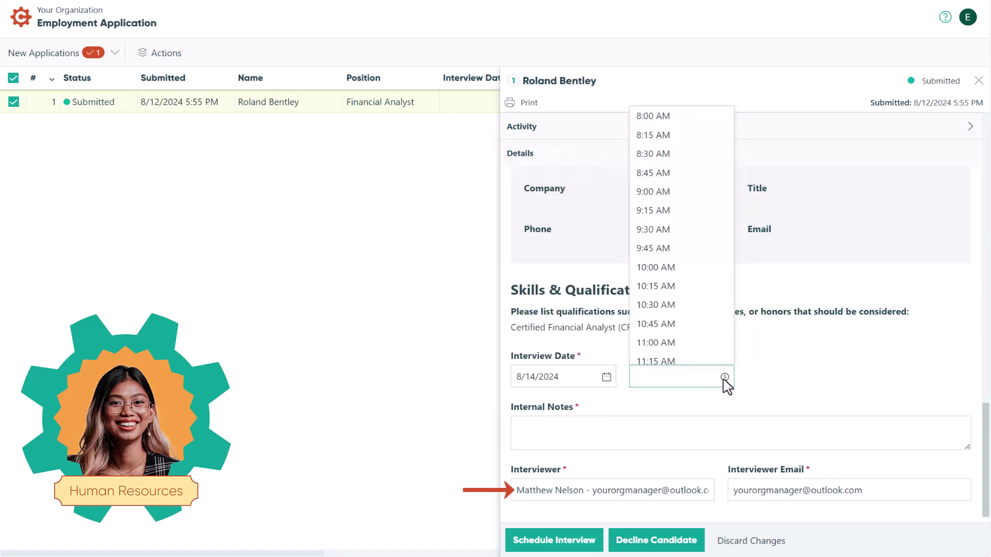
left_click(680, 305)
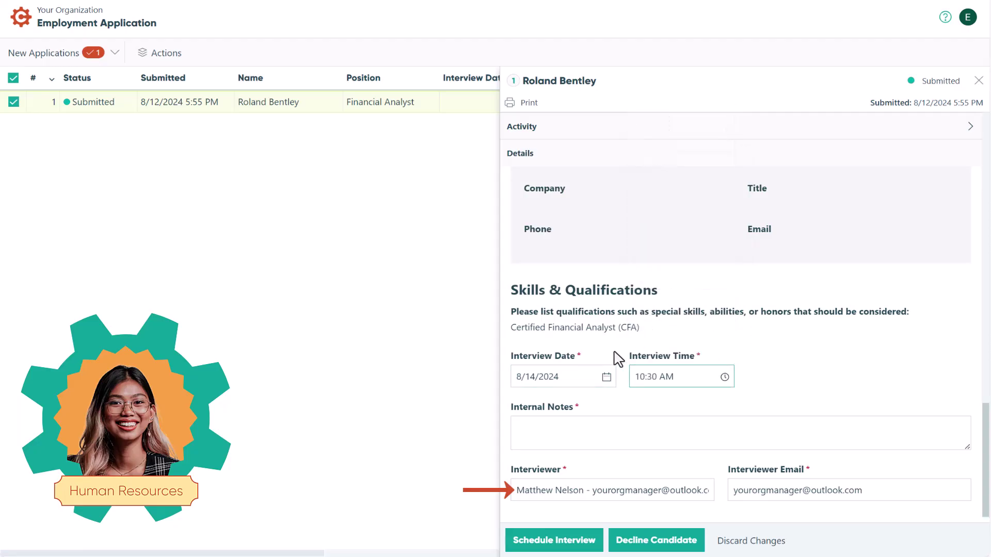
left_click(513, 429)
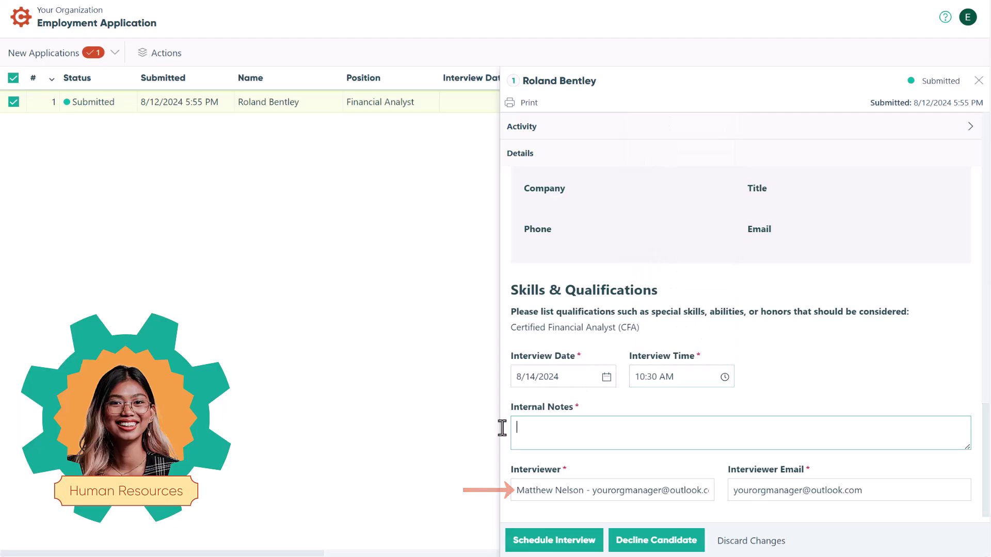
type("During our initial screening, John was very articulate and demonstrated a strong understanding of risk management and financial reporting, which aligns well with what we're looking for.")
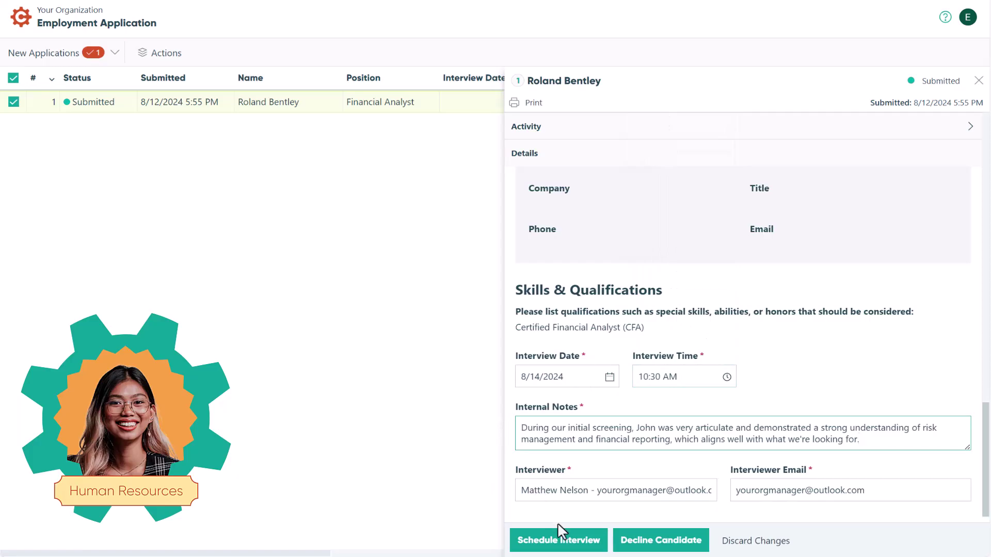
left_click(570, 548)
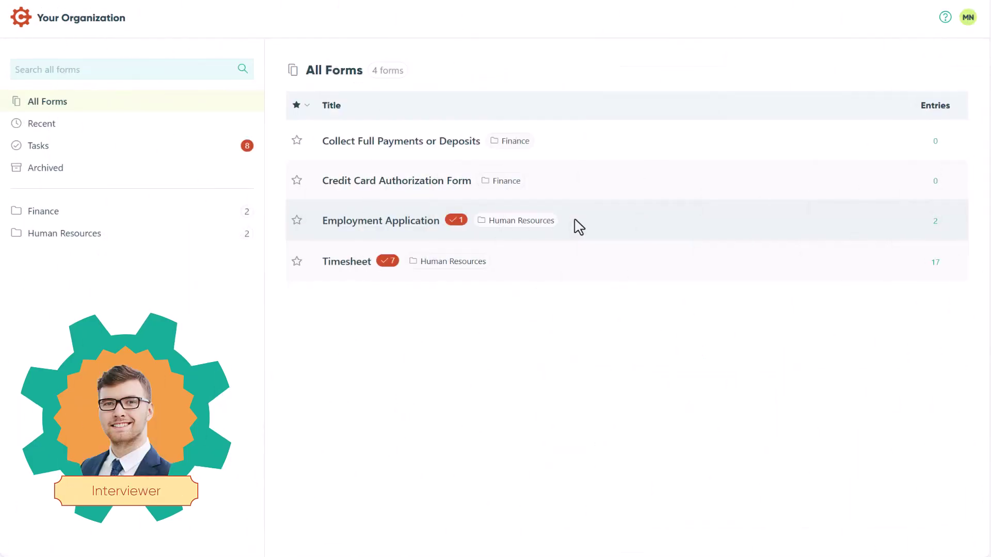
Rate technical knowledge, interpersonal skills and work experience Very Good, recommend hiring, and submit reasoning.
left_click(457, 222)
left_click(954, 390)
left_click(954, 419)
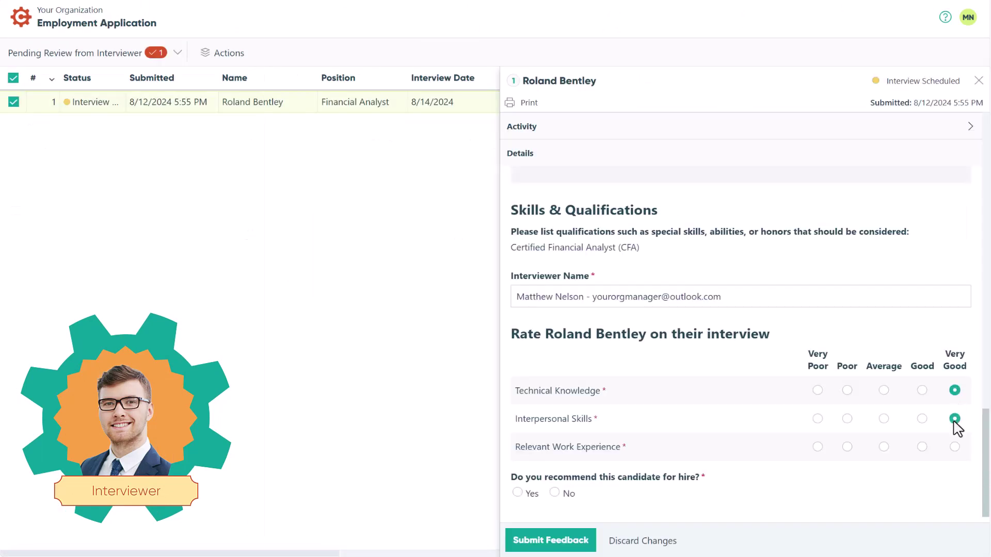
left_click(954, 447)
left_click(517, 492)
scroll(519, 500, "down", 1)
left_click(515, 481)
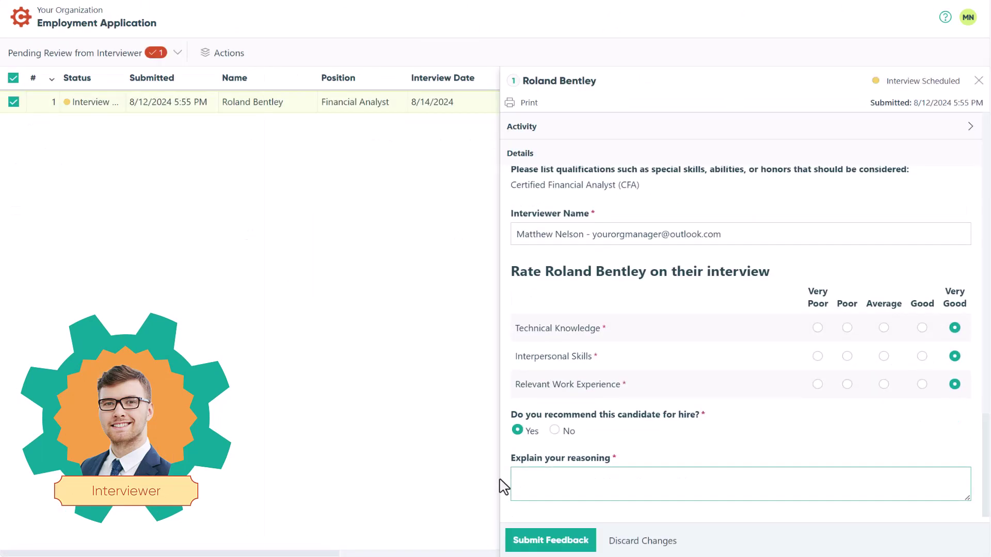
type("John has a solid background in financial analysis with 3 years of experience at ABC Company. He's completed the CFA Level II and has strong skills in financial modeling and market research, which aligns well with what we're looking for.")
left_click(548, 544)
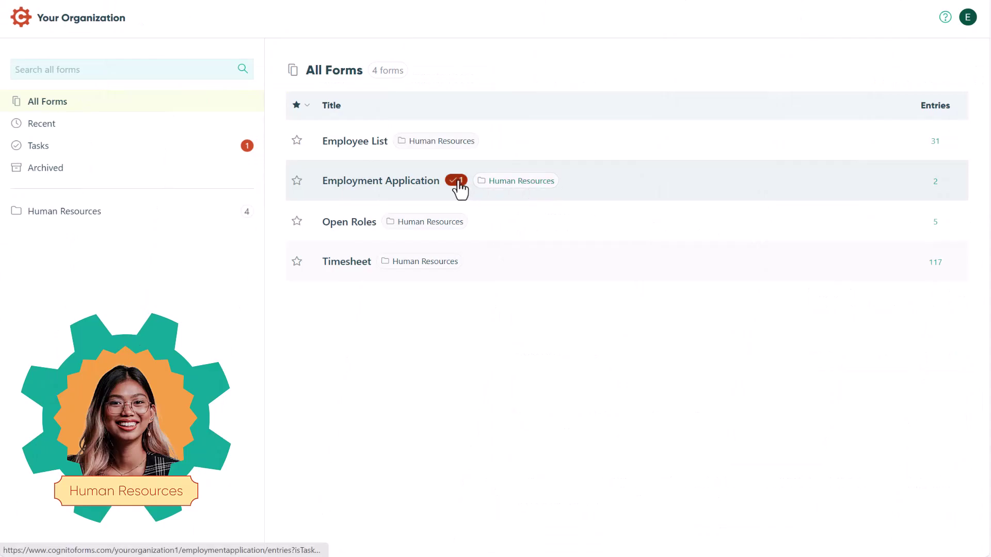
Extend the candidate a $109,100 job offer with a start date of 8/20/2024.
left_click(456, 180)
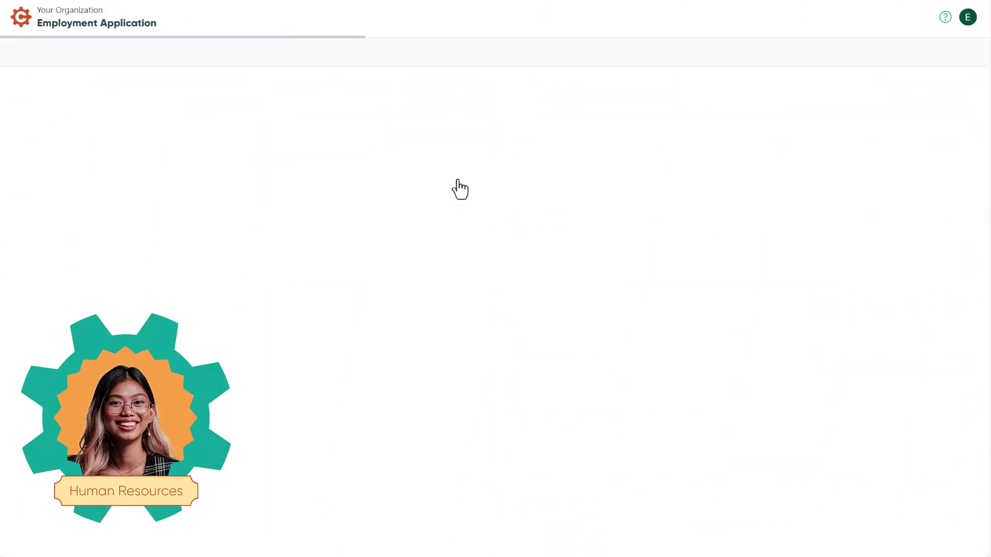
left_click(428, 109)
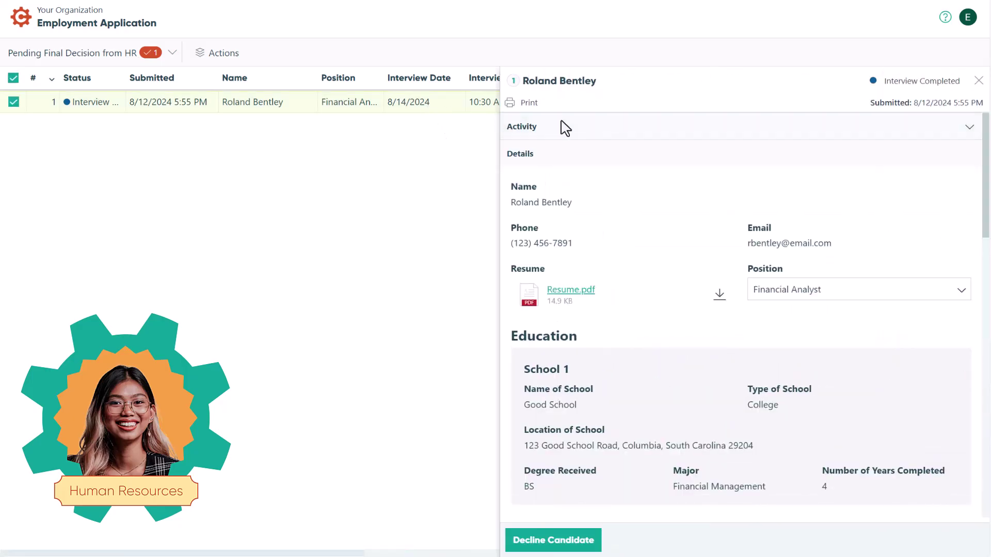
scroll(986, 320, "down", 15)
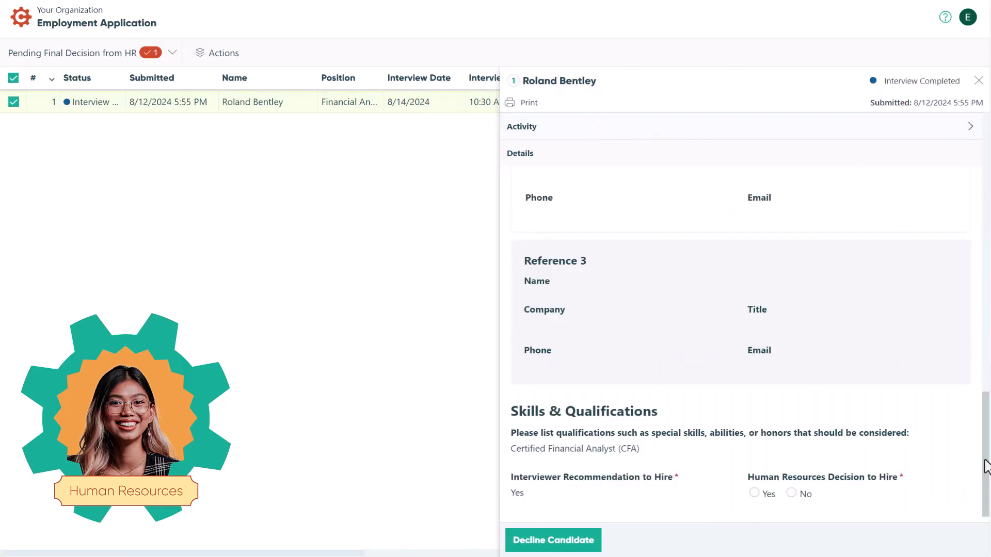
left_click(754, 493)
scroll(671, 490, "down", 1)
left_click(647, 489)
type("$109,100")
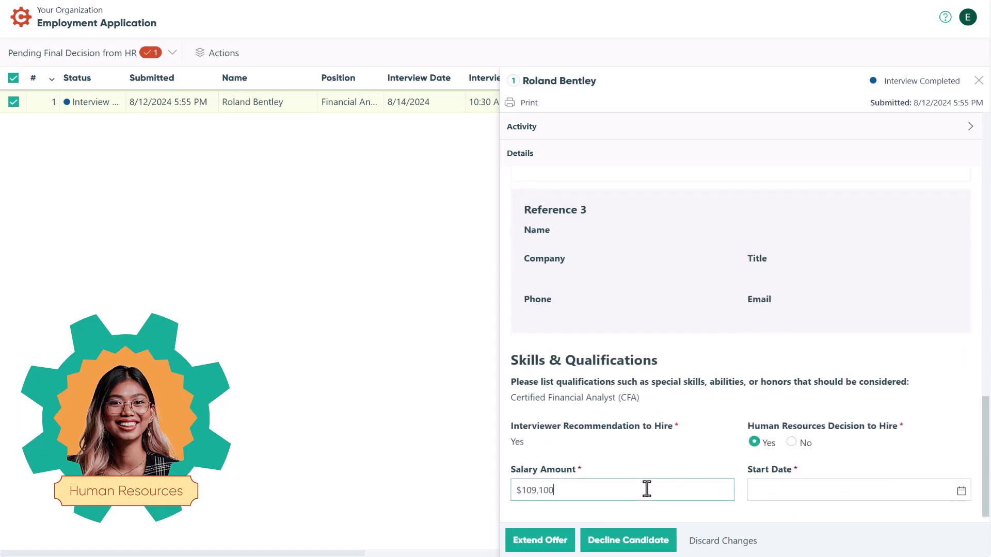
left_click(961, 491)
left_click(838, 408)
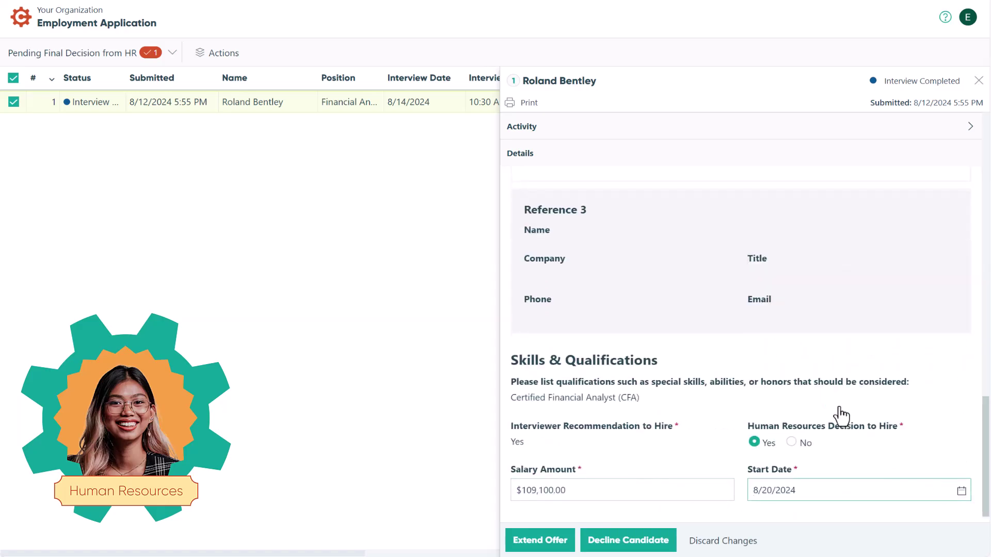
left_click(537, 546)
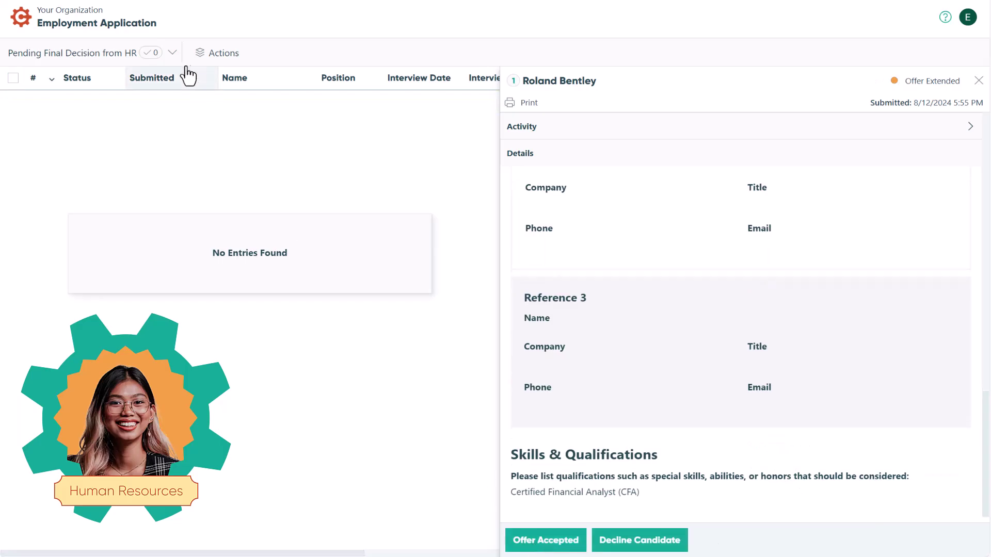
Mark the candidate's entry Offer Accepted in the Pending Decision from Applicant view.
left_click(172, 53)
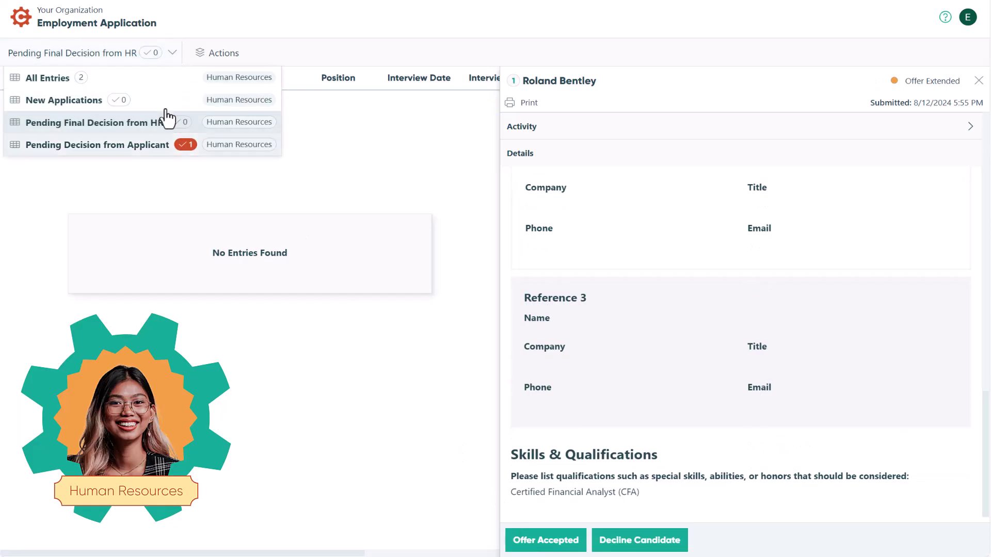
left_click(157, 146)
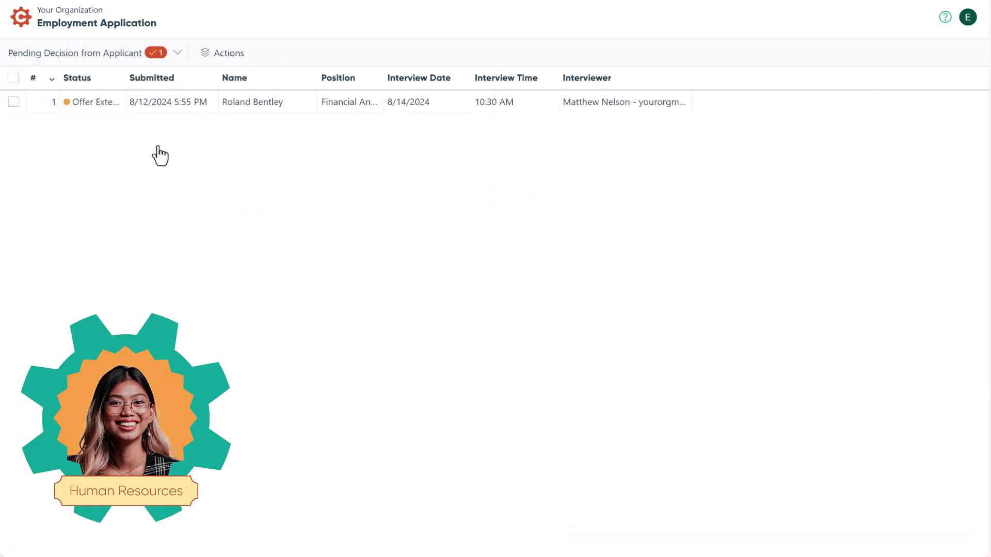
left_click(165, 108)
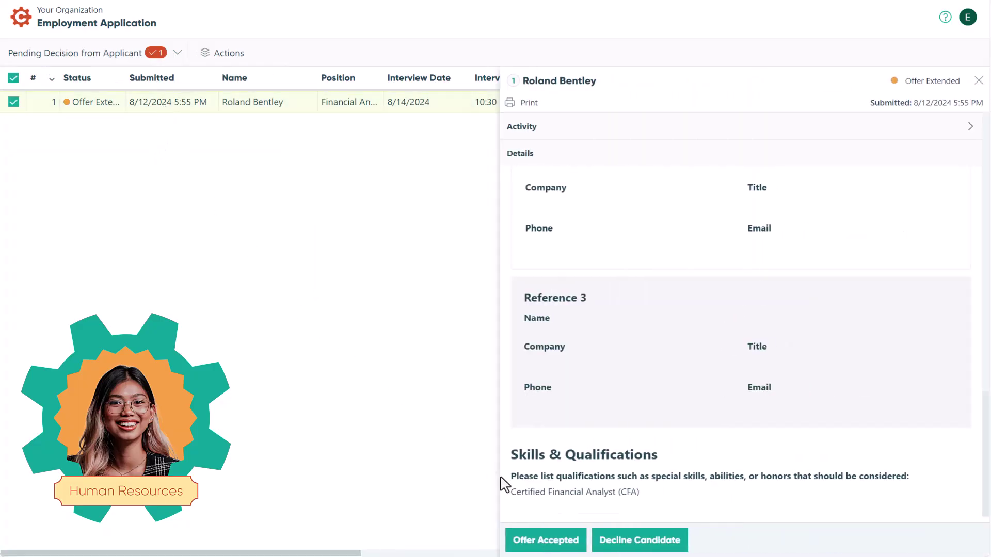
left_click(557, 541)
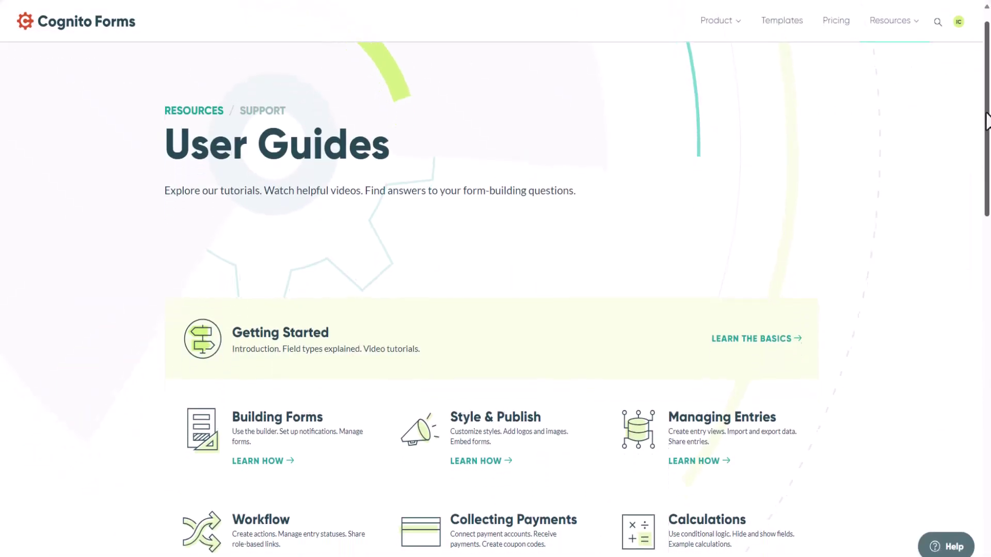
Use the User Guides page's Contact Us button to reach the Submit a Support Request page.
left_click_drag(986, 121, 985, 403)
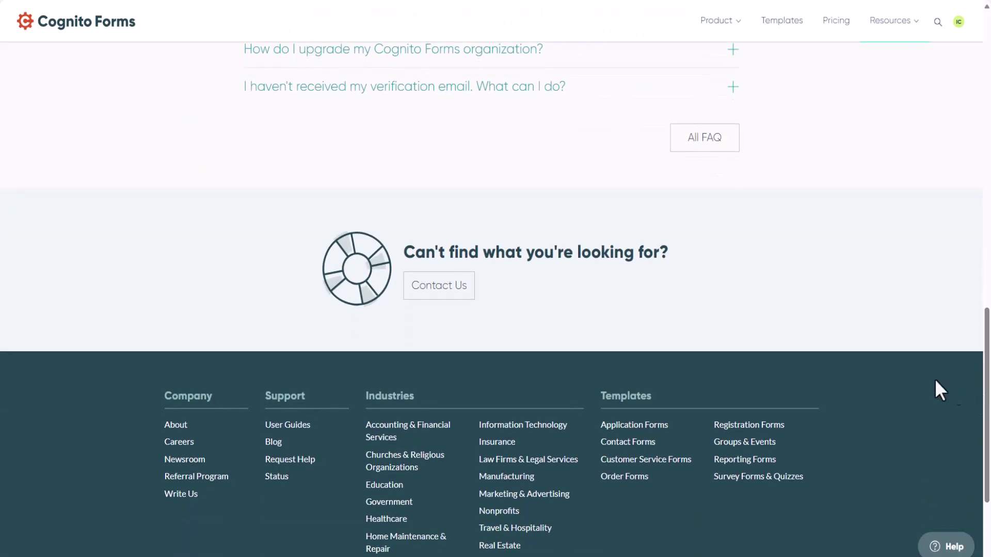
left_click(453, 287)
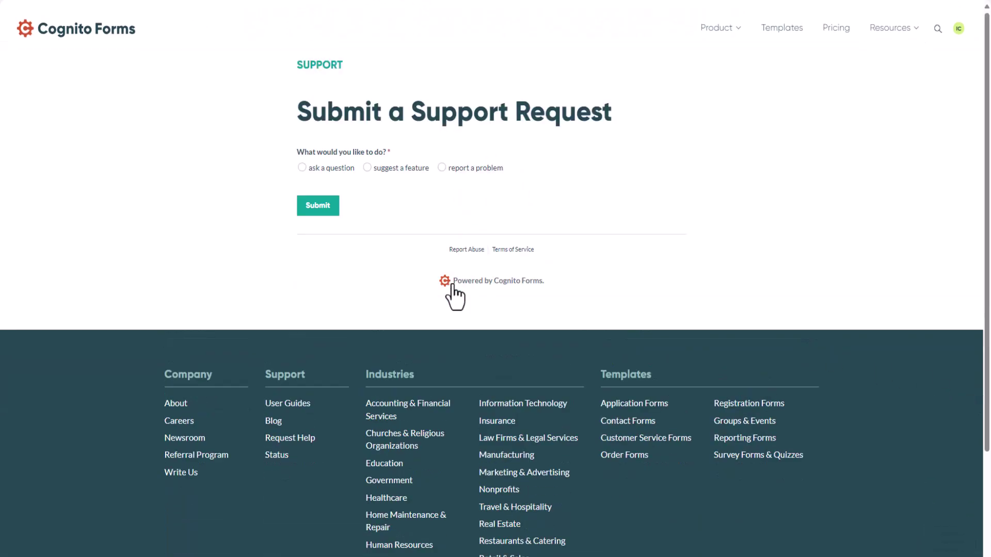